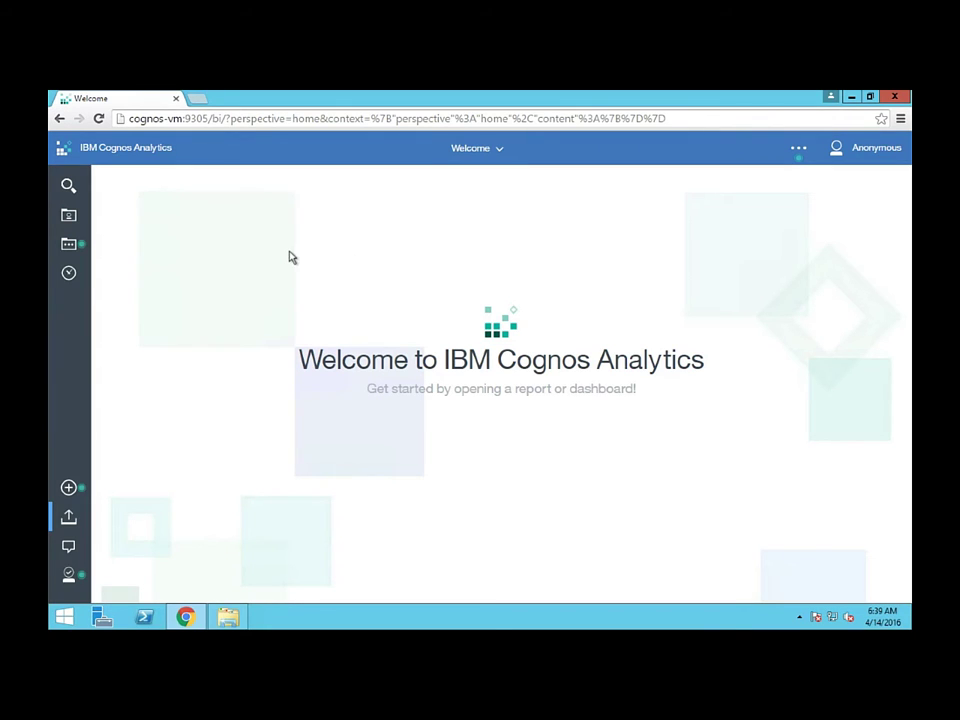
# Open the Sample Report Export for Data Module Demo report for editing and show its GO Sales queries
pyautogui.click(69, 218)
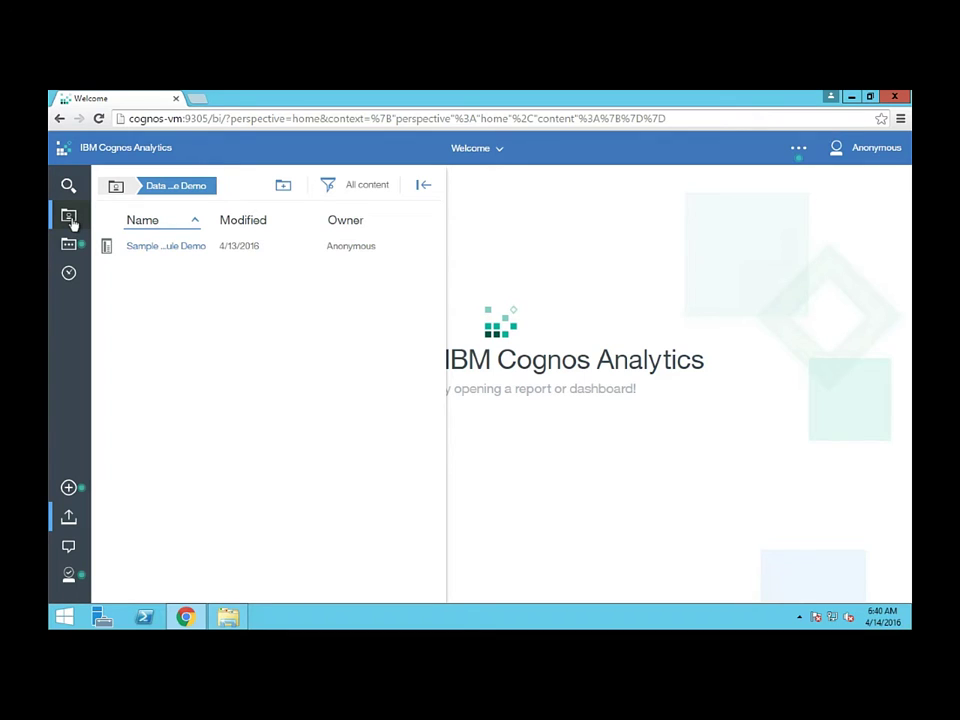
pyautogui.click(490, 148)
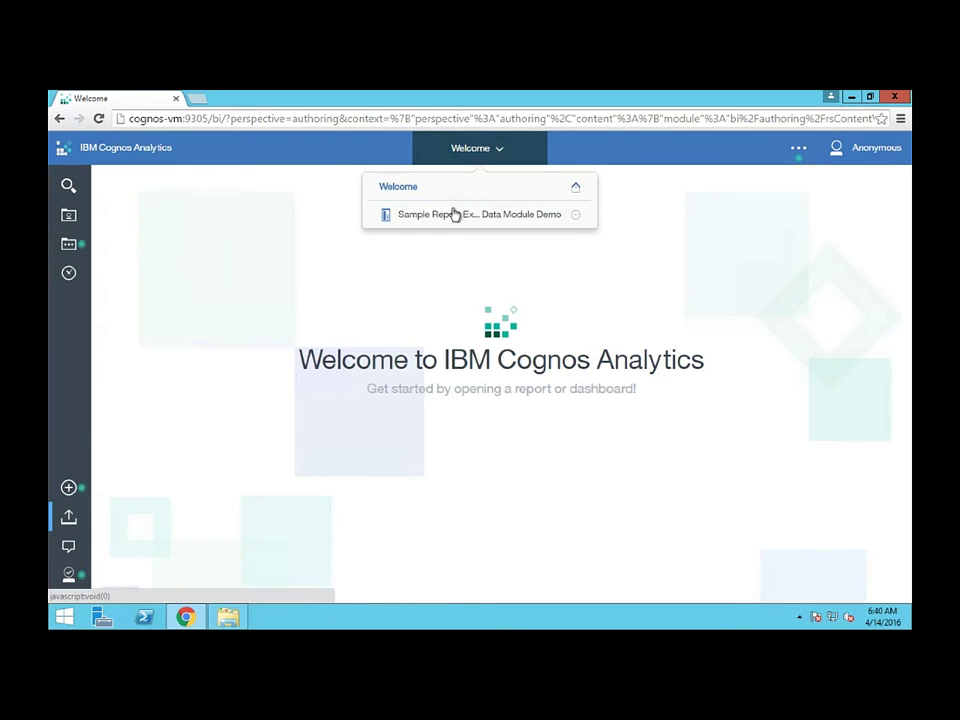
pyautogui.click(453, 215)
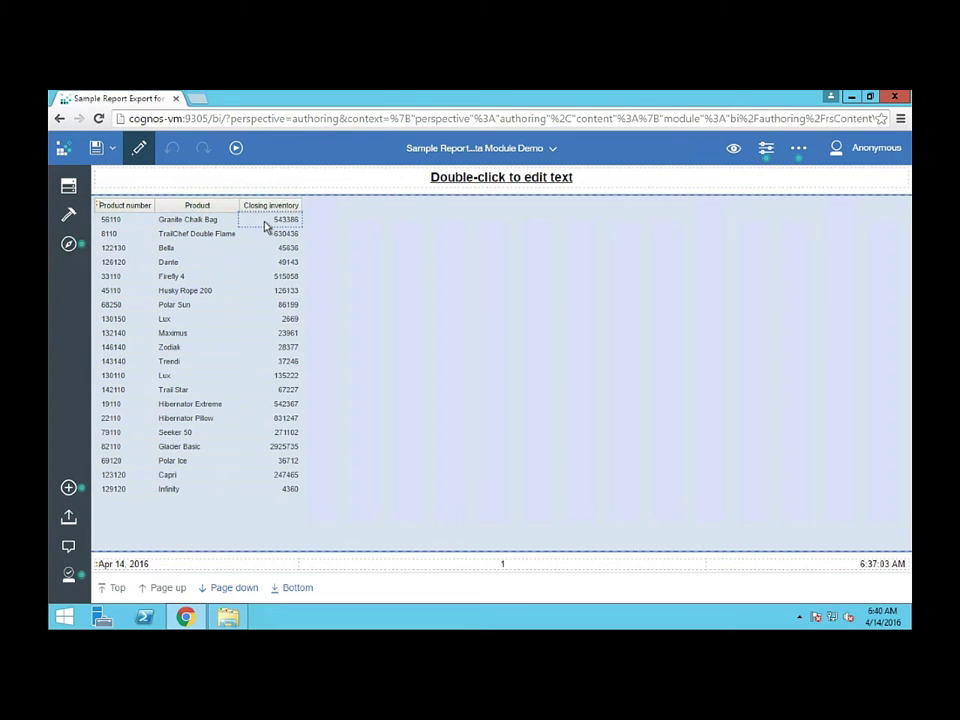
pyautogui.click(69, 187)
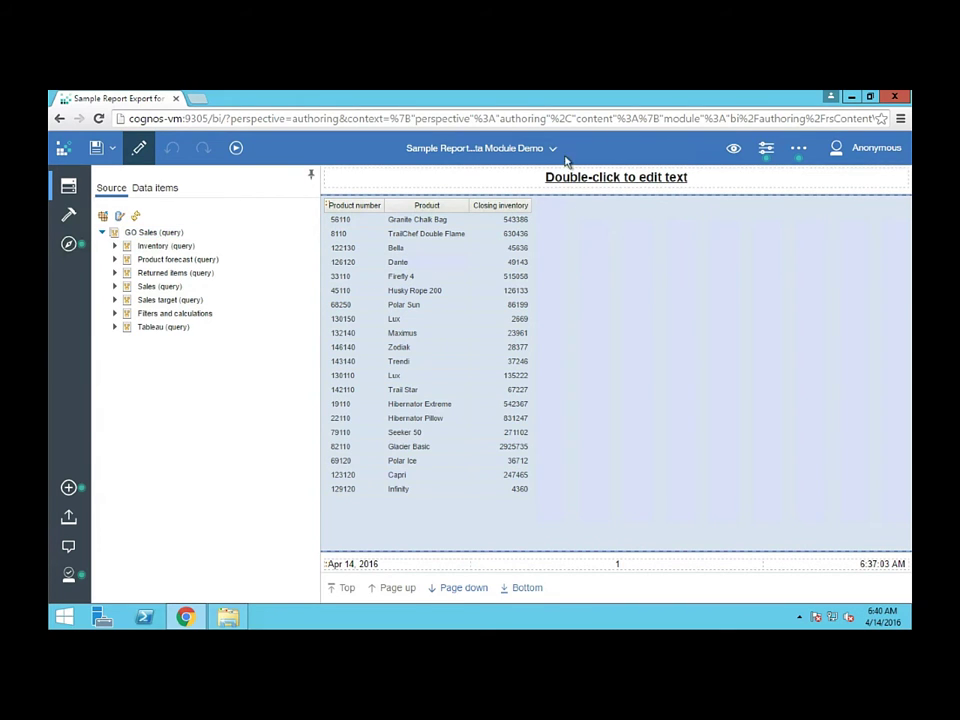
# Run the report as Excel data and confirm Sample Report Export for Data Module Demo.xlsx is in Downloads
pyautogui.click(240, 150)
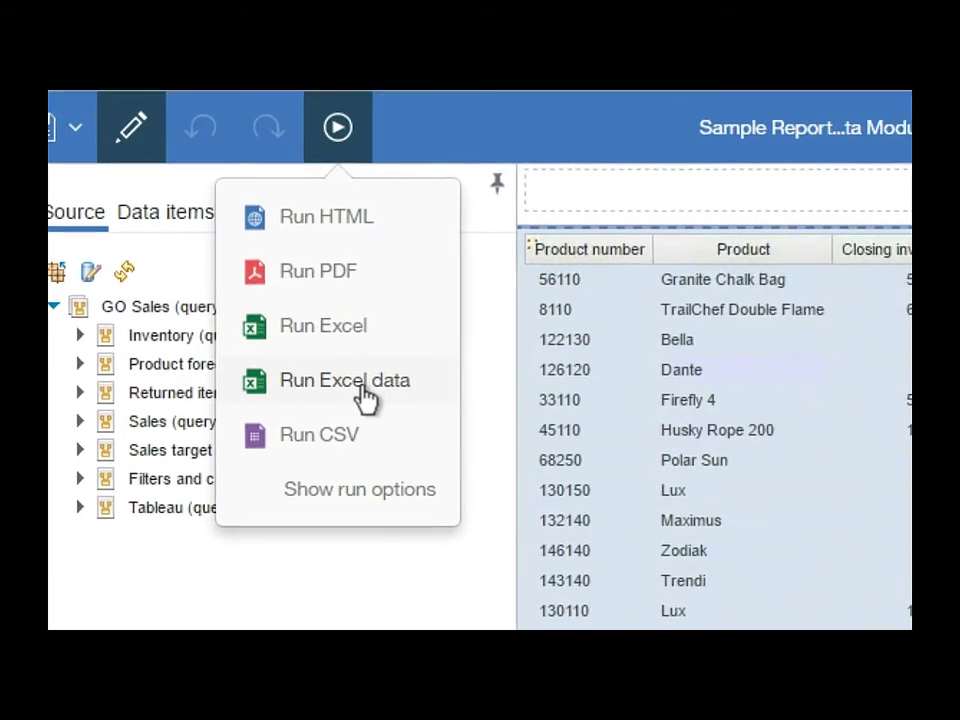
pyautogui.click(378, 410)
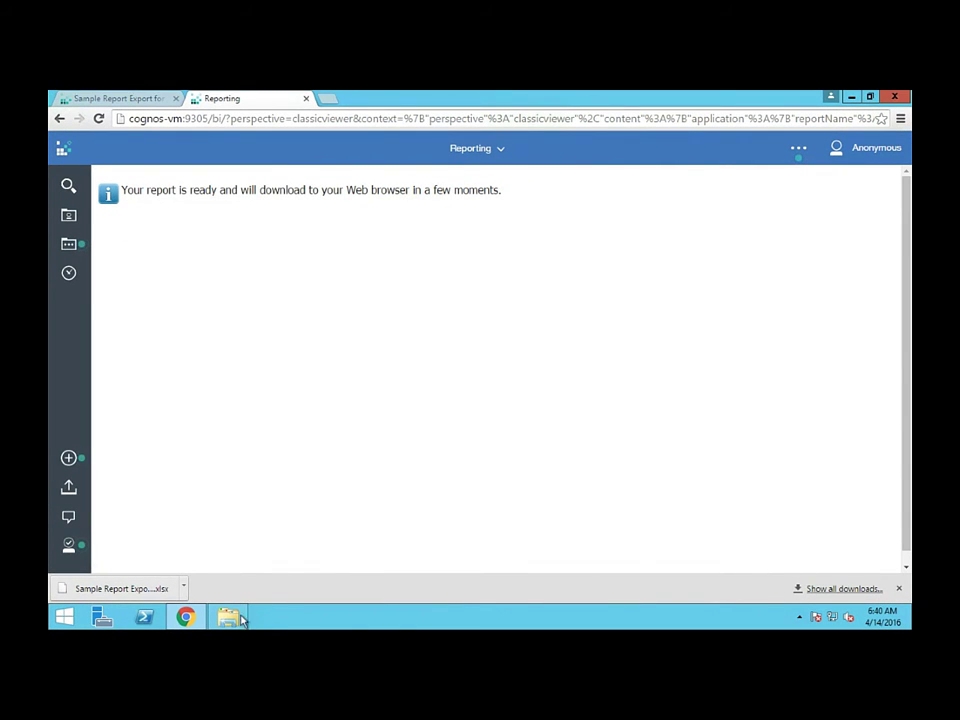
pyautogui.click(229, 617)
pyautogui.click(378, 380)
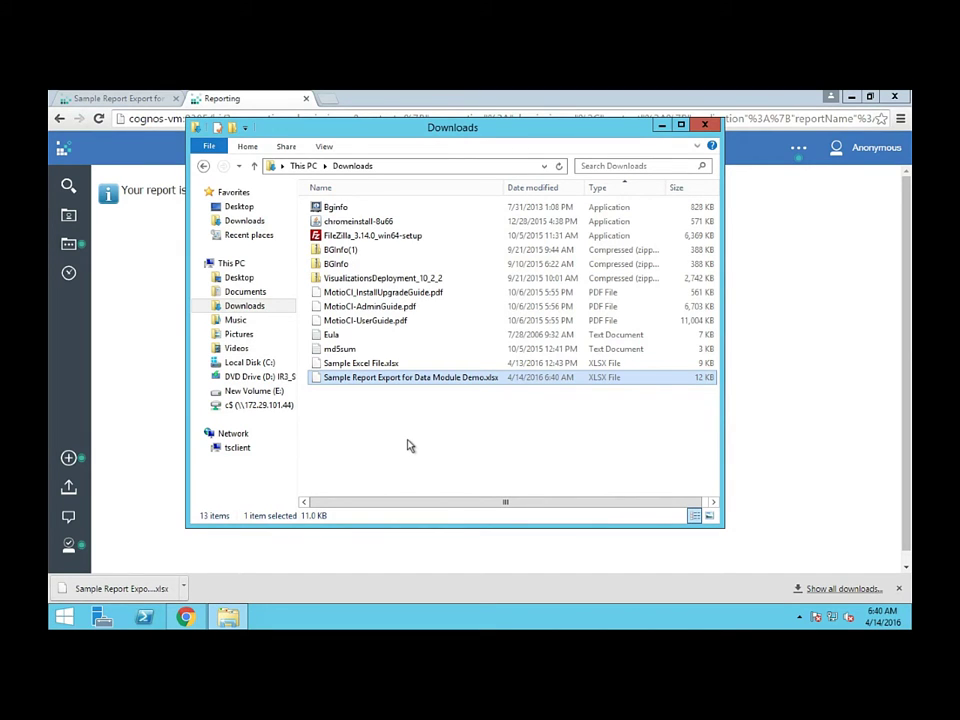
pyautogui.click(128, 467)
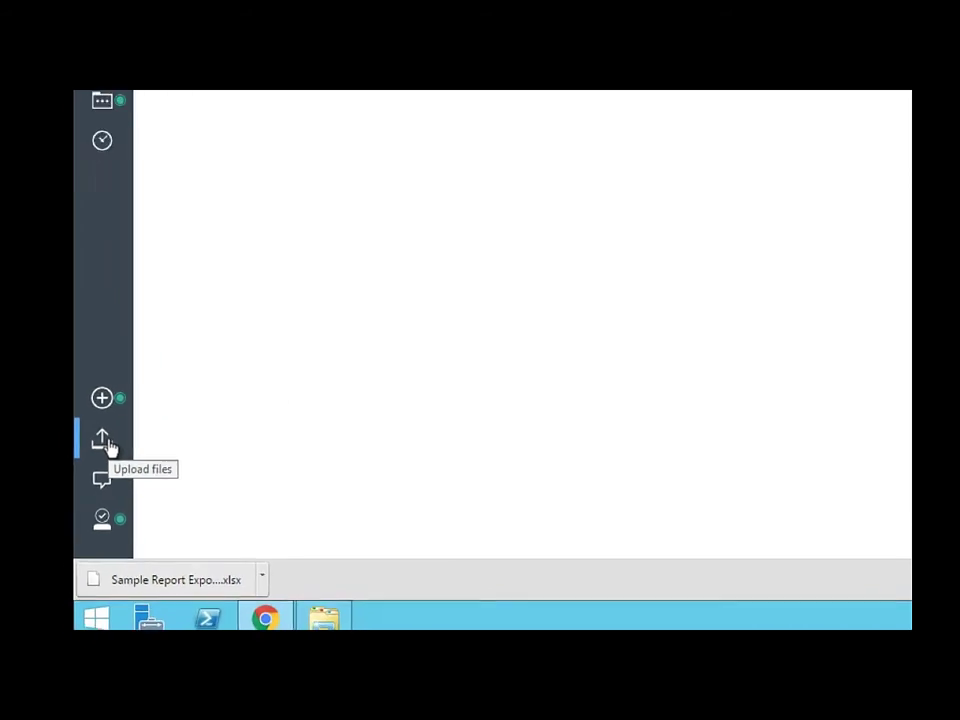
# Upload Sample Report Export for Data Module Demo.xlsx, excluding the Summary(Closing inventory) column
pyautogui.click(180, 342)
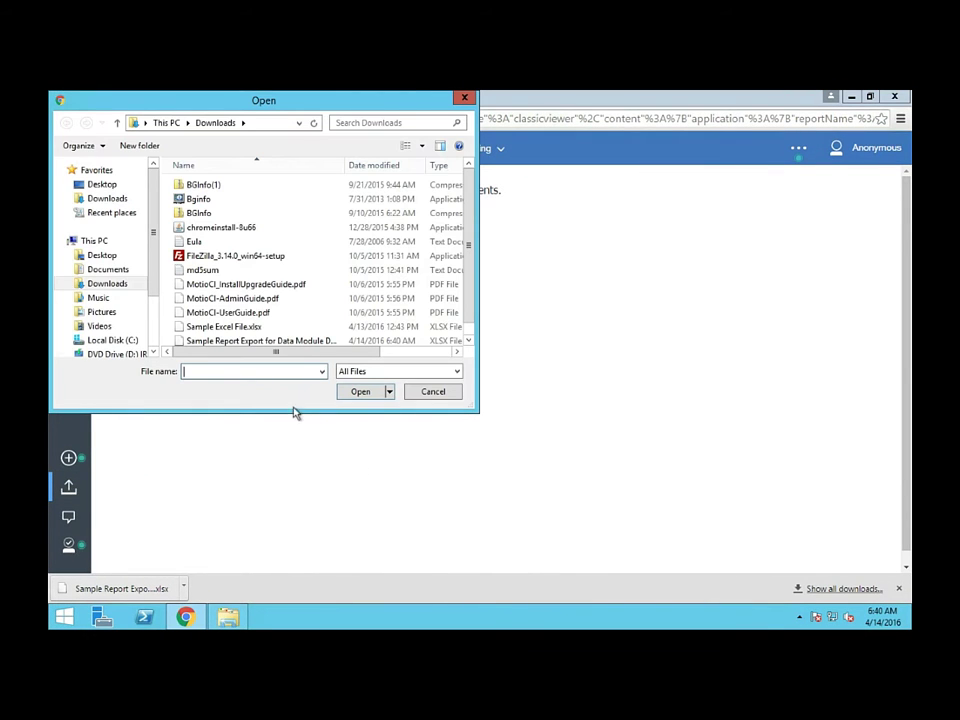
pyautogui.moveTo(226, 109); pyautogui.dragTo(299, 151)
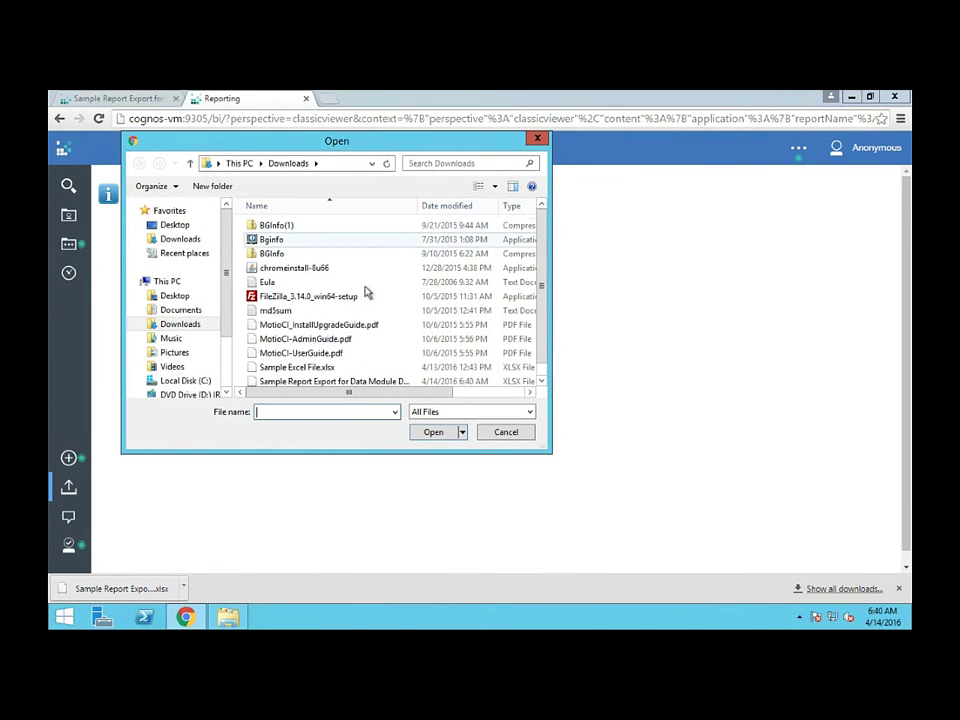
pyautogui.moveTo(538, 267); pyautogui.dragTo(538, 324)
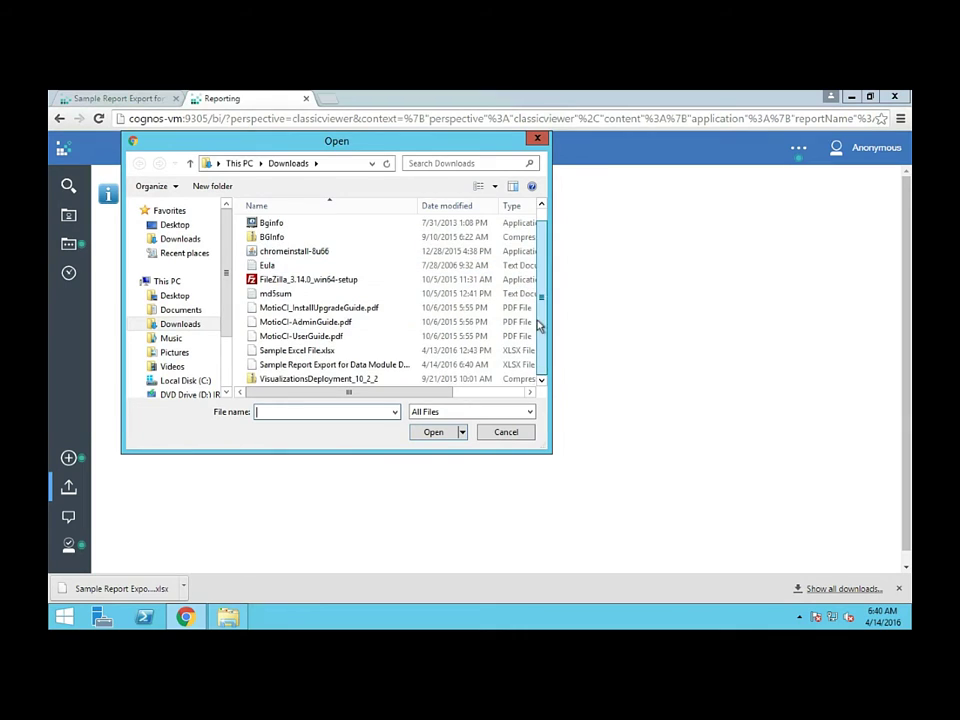
pyautogui.click(366, 367)
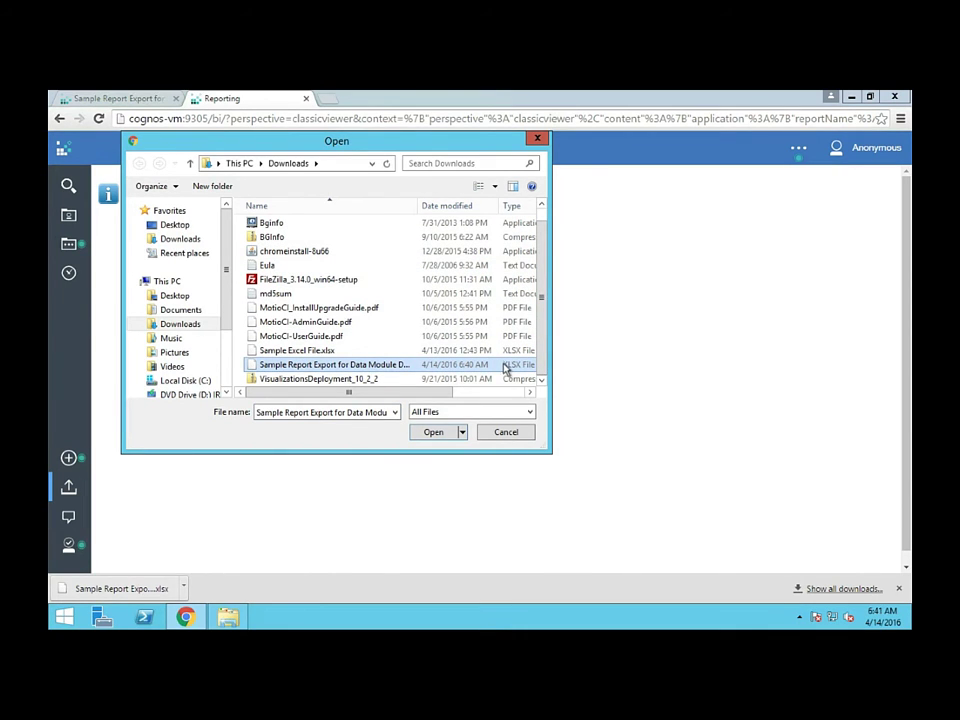
pyautogui.click(443, 435)
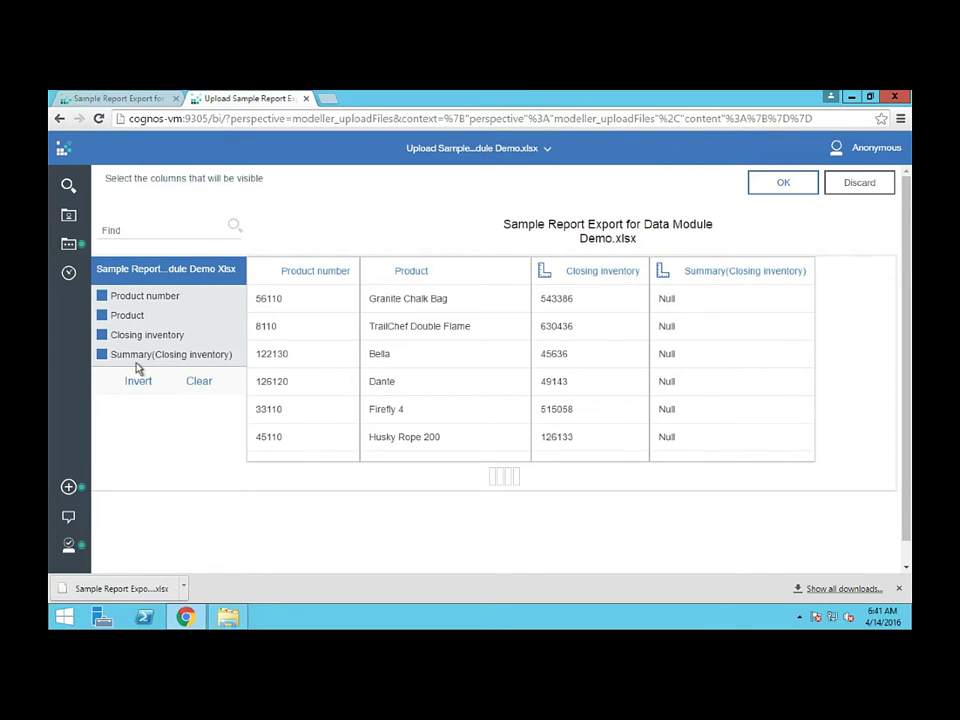
pyautogui.click(102, 356)
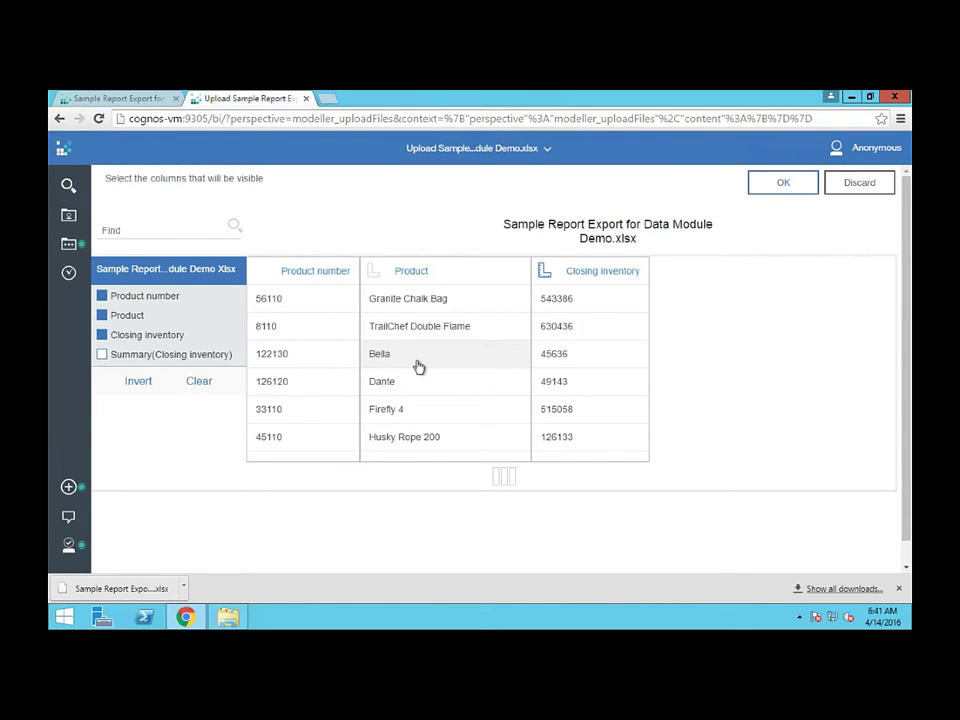
# Save the uploaded spreadsheet and view it listed in My content
pyautogui.click(782, 185)
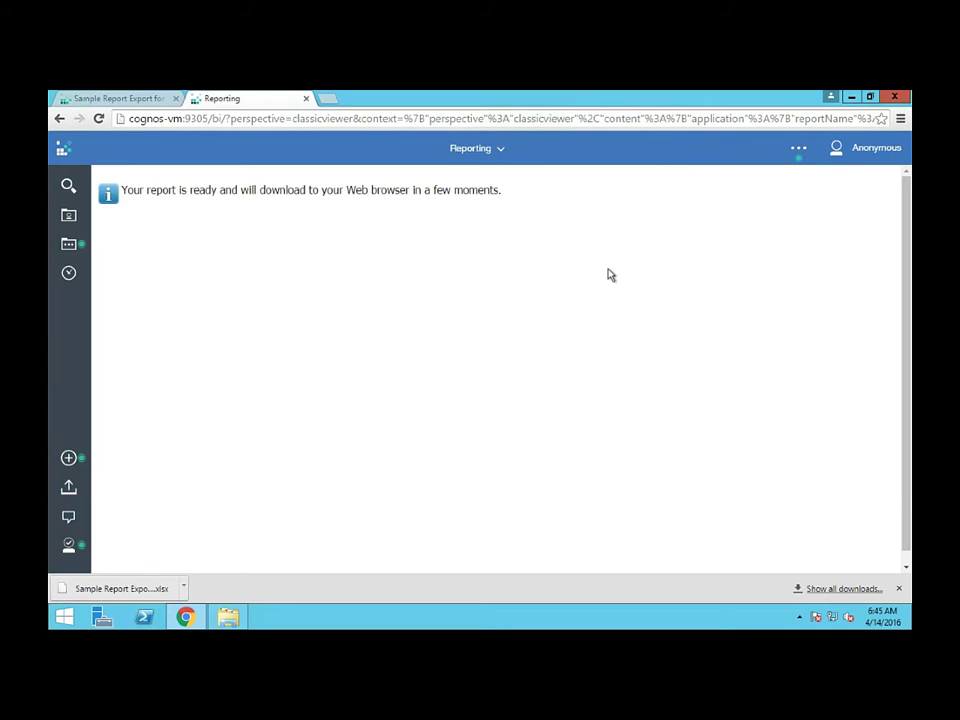
pyautogui.click(68, 216)
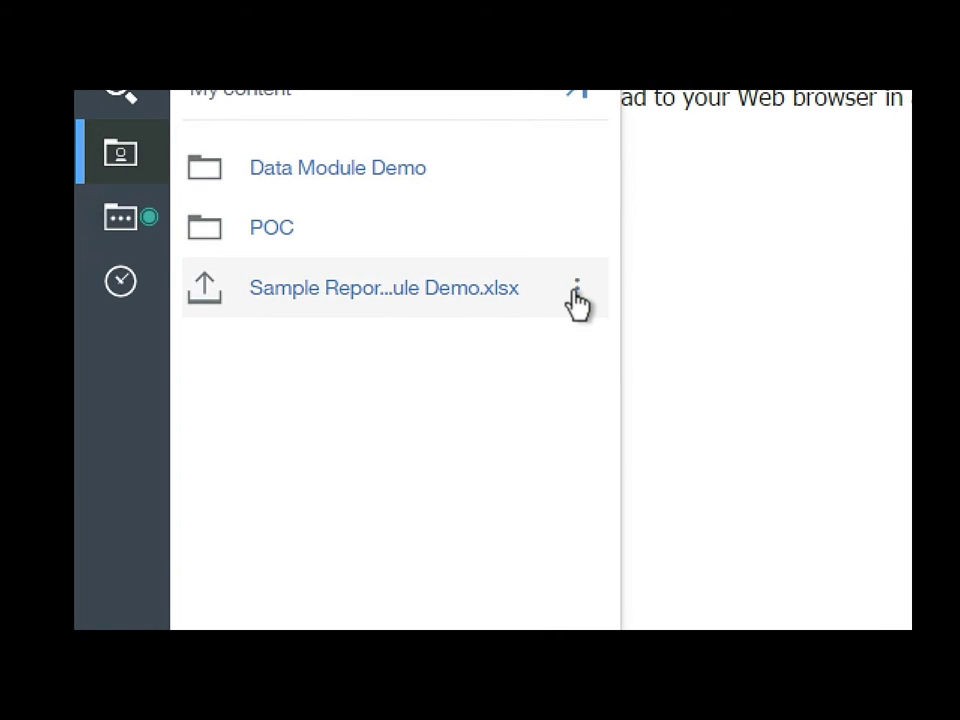
# Show the action menu for the uploaded Sample Report xlsx file in My content
pyautogui.click(577, 290)
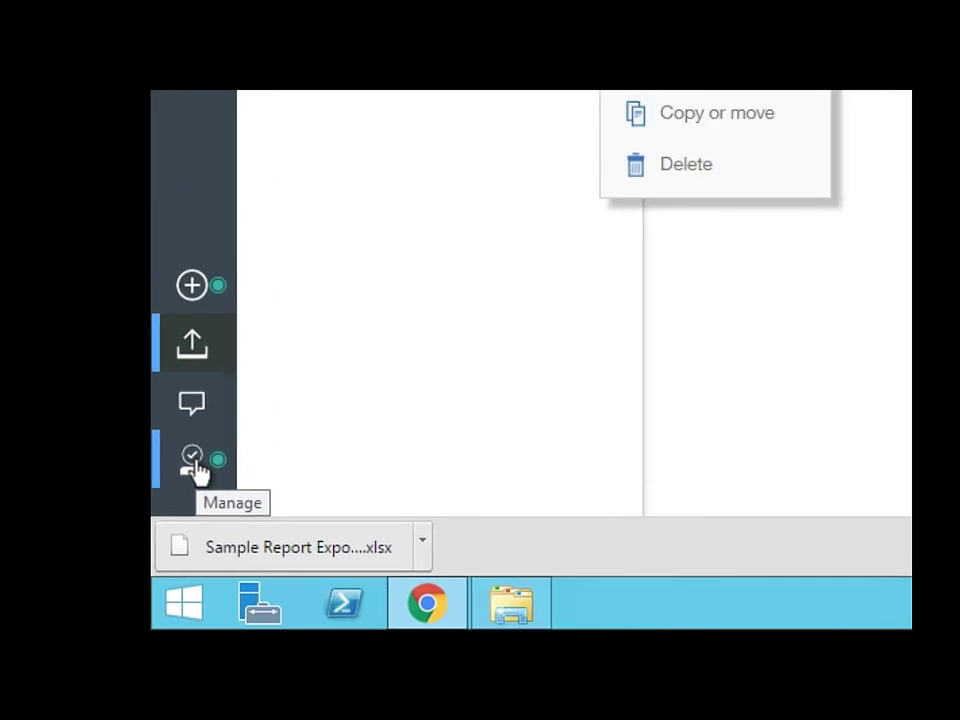
# Go to Manage > Data servers, add a new connection and scroll the connection type list
pyautogui.click(195, 465)
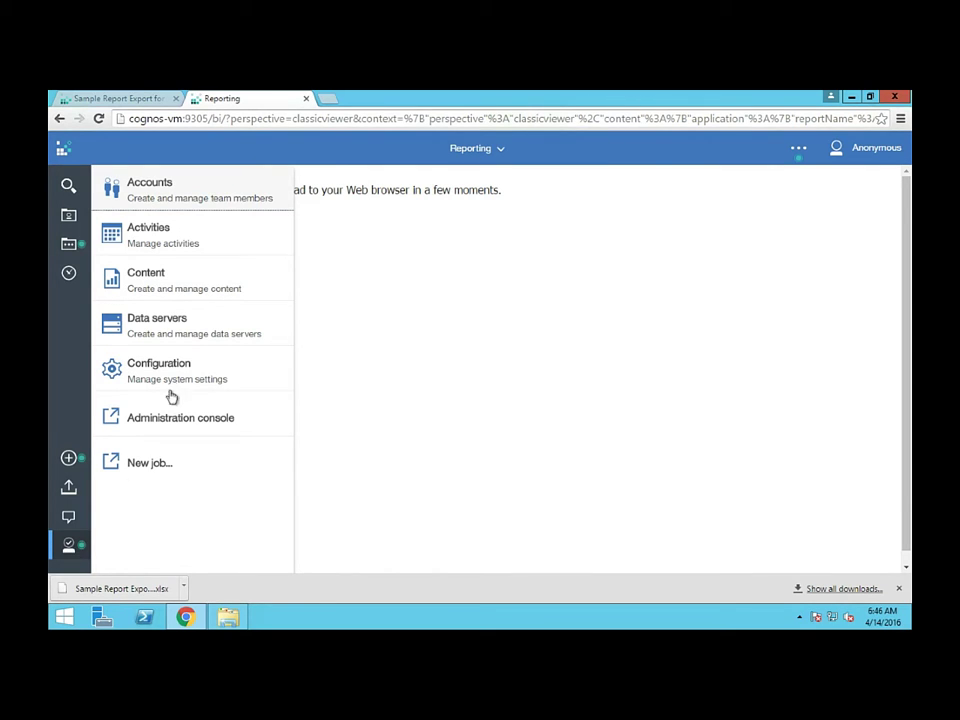
pyautogui.click(188, 333)
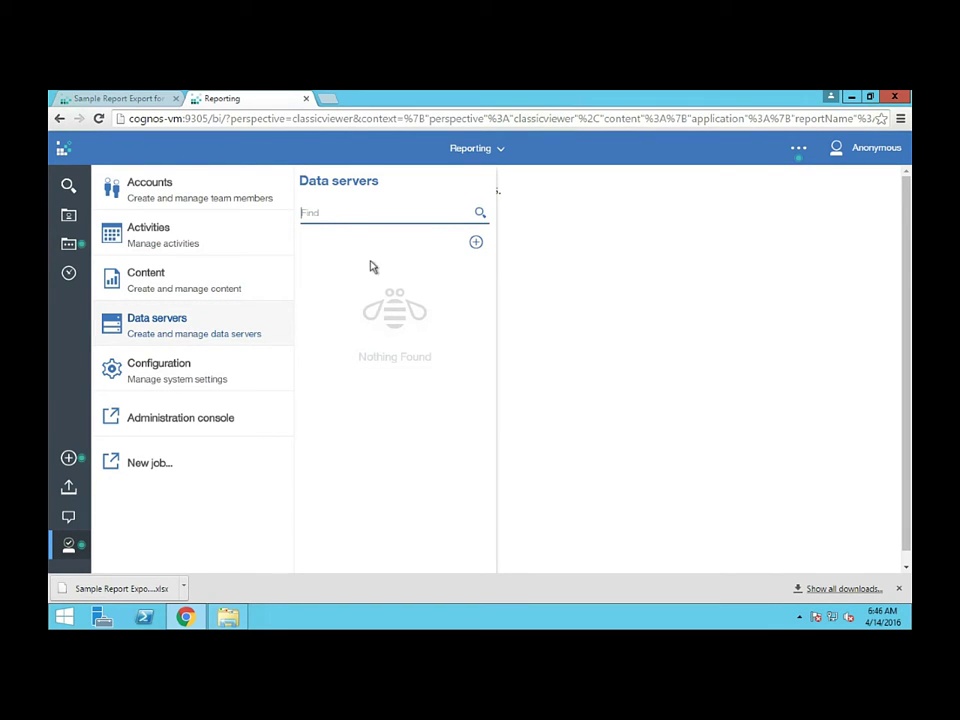
pyautogui.click(475, 245)
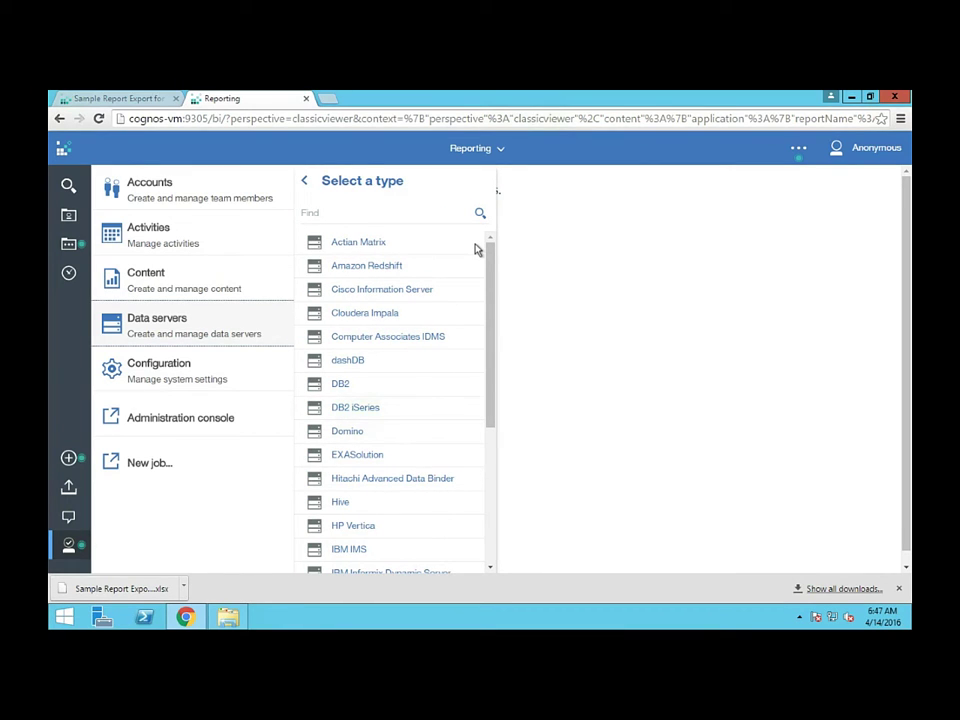
pyautogui.scroll(-5, 407, 341)
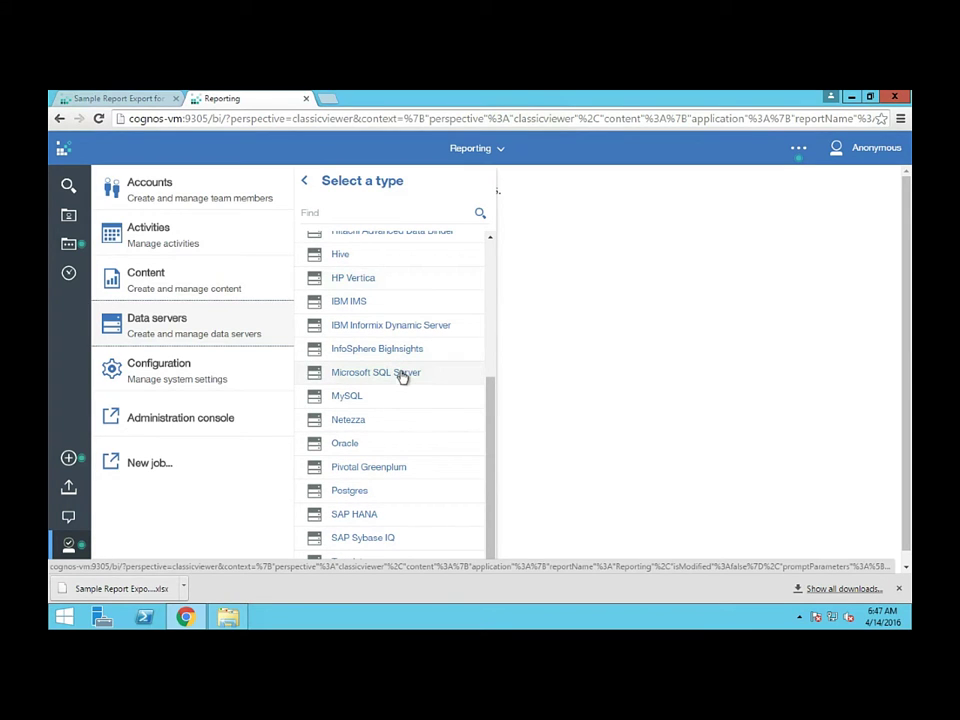
# Define a Microsoft SQL Server connection 'Go Sales Data Server' on port 1433 with database GOSALESDW
pyautogui.click(402, 374)
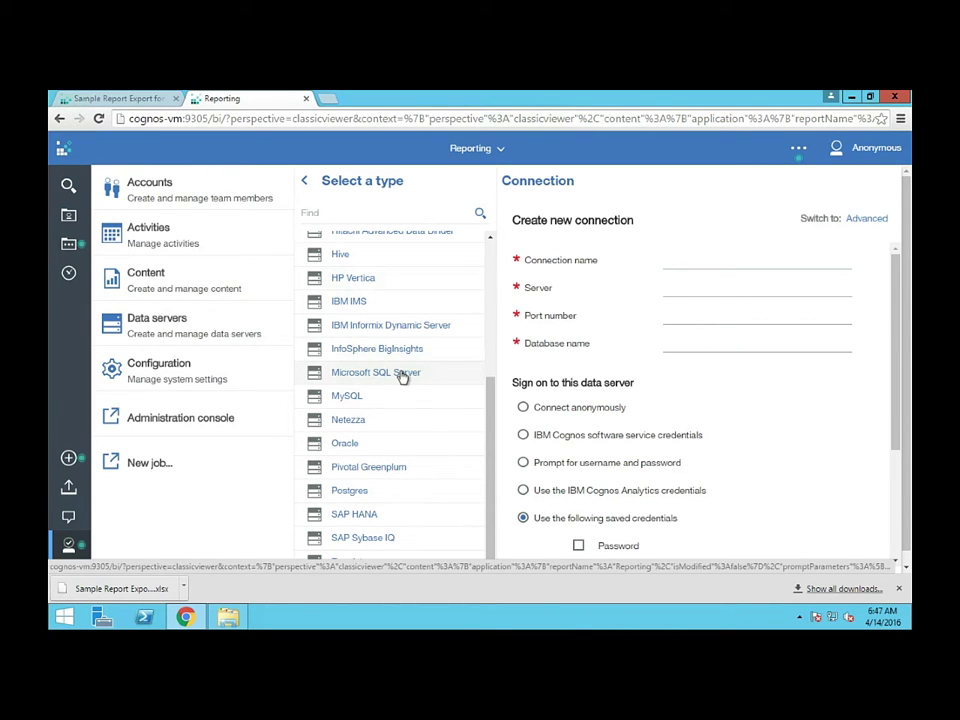
pyautogui.click(688, 260)
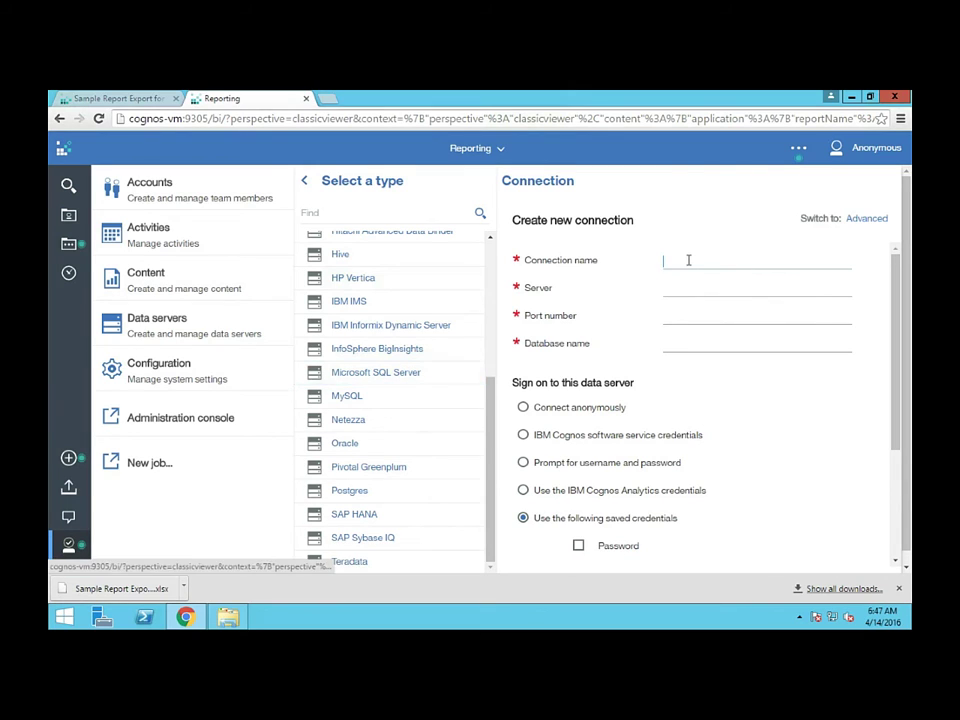
pyautogui.write('Go Sales')
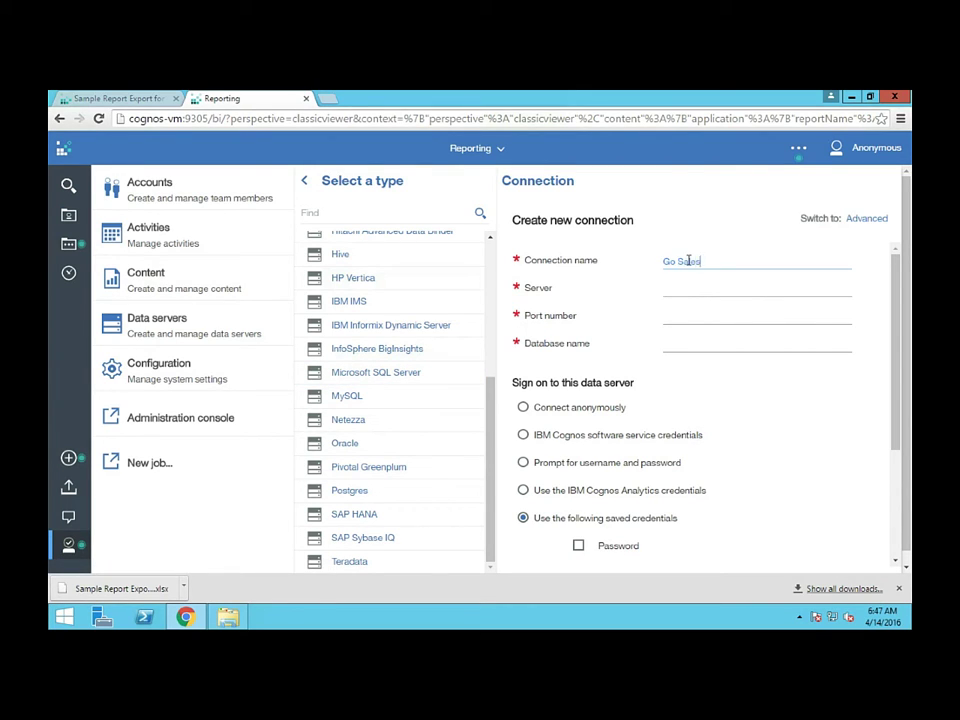
pyautogui.write(' Data Server')
pyautogui.click(708, 286)
pyautogui.click(695, 283)
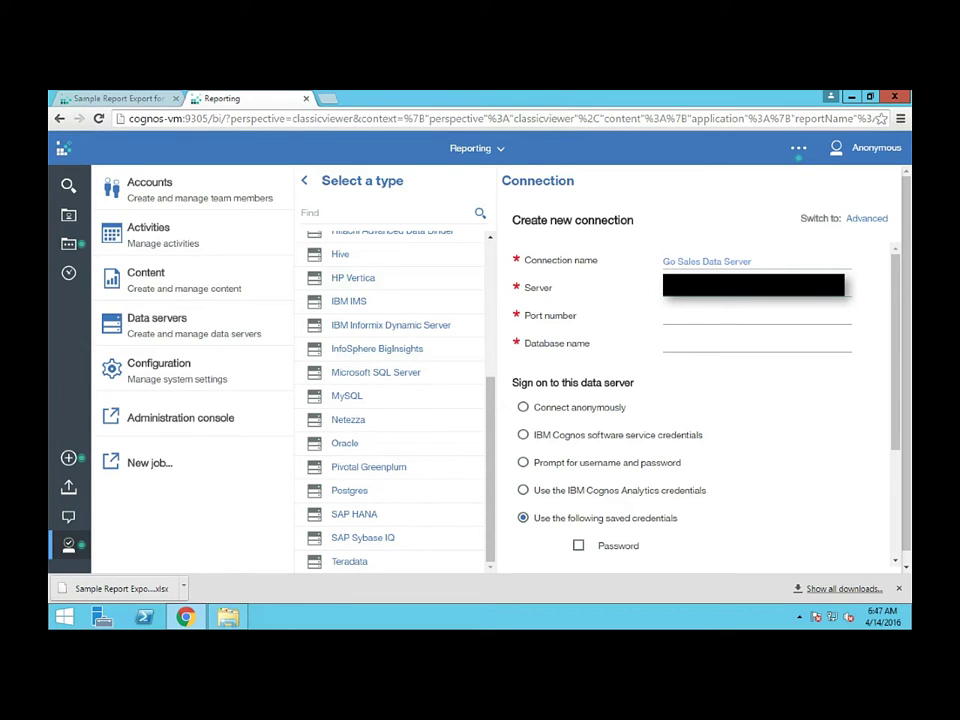
pyautogui.write('1433')
pyautogui.press('Tab')
pyautogui.write('GOSALES')
pyautogui.press('BackSpace')
pyautogui.press('BackSpace')
pyautogui.press('BackSpace')
pyautogui.press('BackSpace')
pyautogui.press('BackSpace')
pyautogui.write('SALESDW')
pyautogui.scroll(-2, 671, 467)
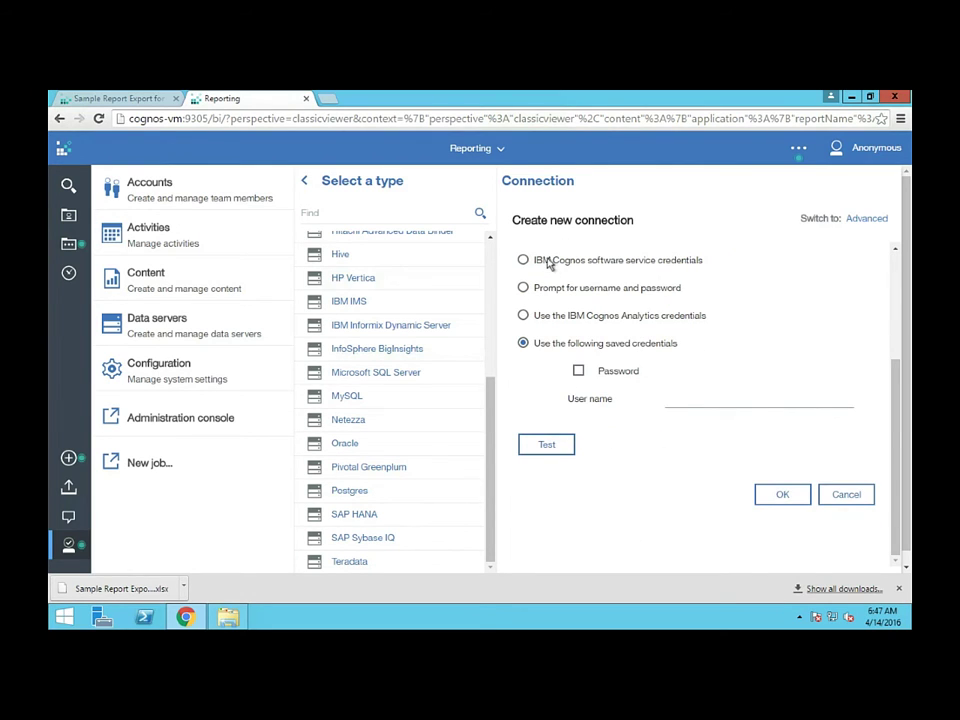
pyautogui.scroll(1, 549, 262)
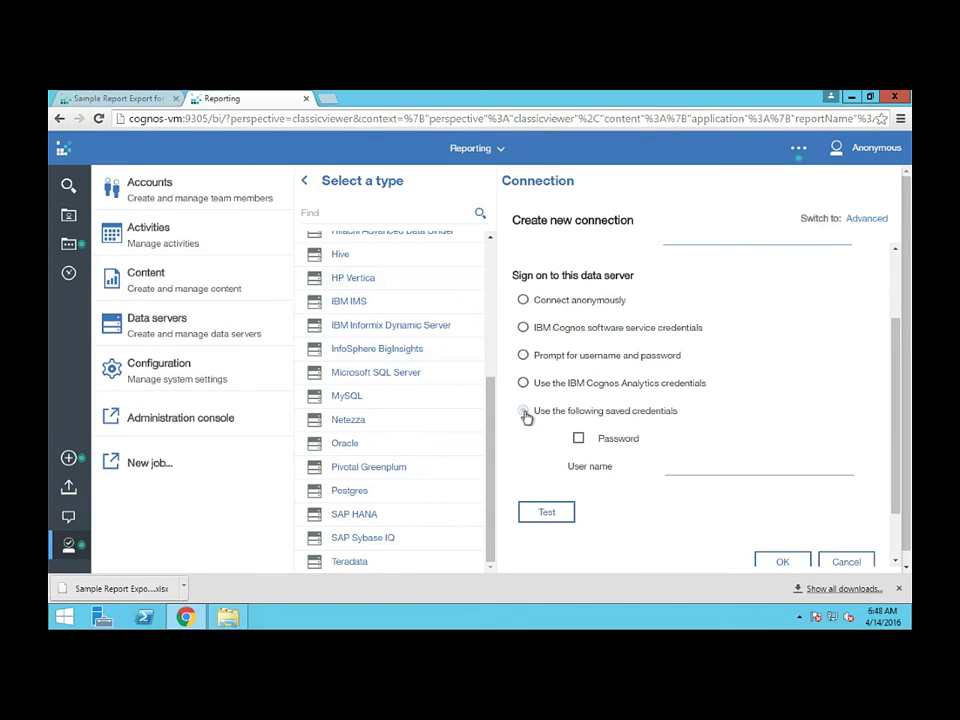
# Store a saved user name and password, test the connection, and create the data server
pyautogui.click(578, 438)
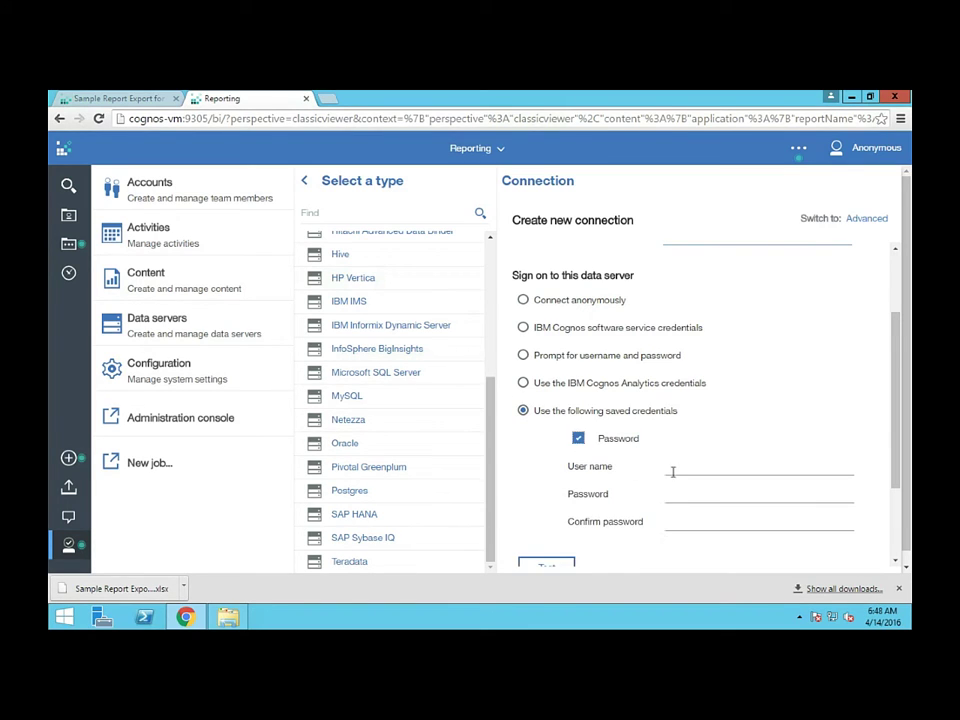
pyautogui.click(674, 467)
pyautogui.write('dummy')
pyautogui.press('Tab')
pyautogui.write('dummy')
pyautogui.press('Tab')
pyautogui.write('dummy')
pyautogui.scroll(-2, 585, 538)
pyautogui.click(549, 506)
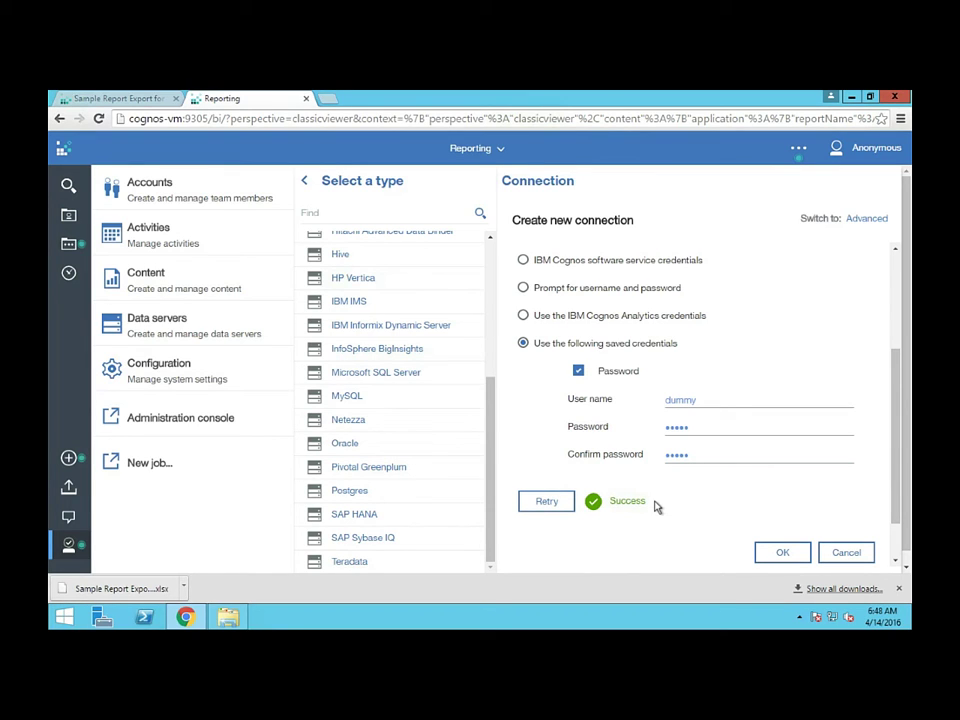
pyautogui.click(783, 553)
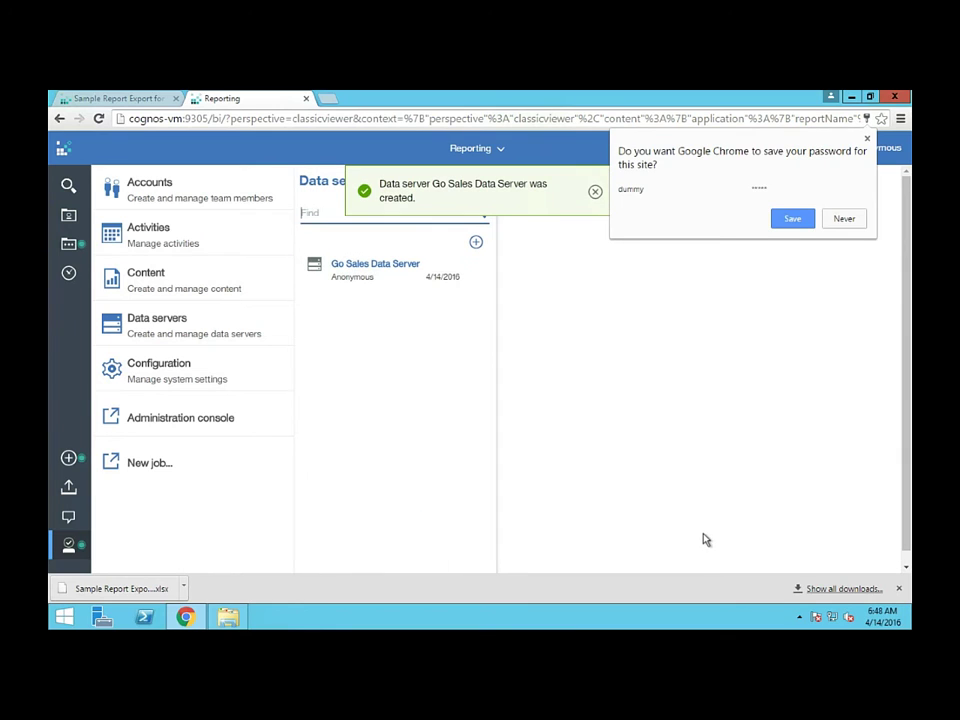
# Decline Chrome's password save and close the 'Data server was created' notice
pyautogui.click(843, 220)
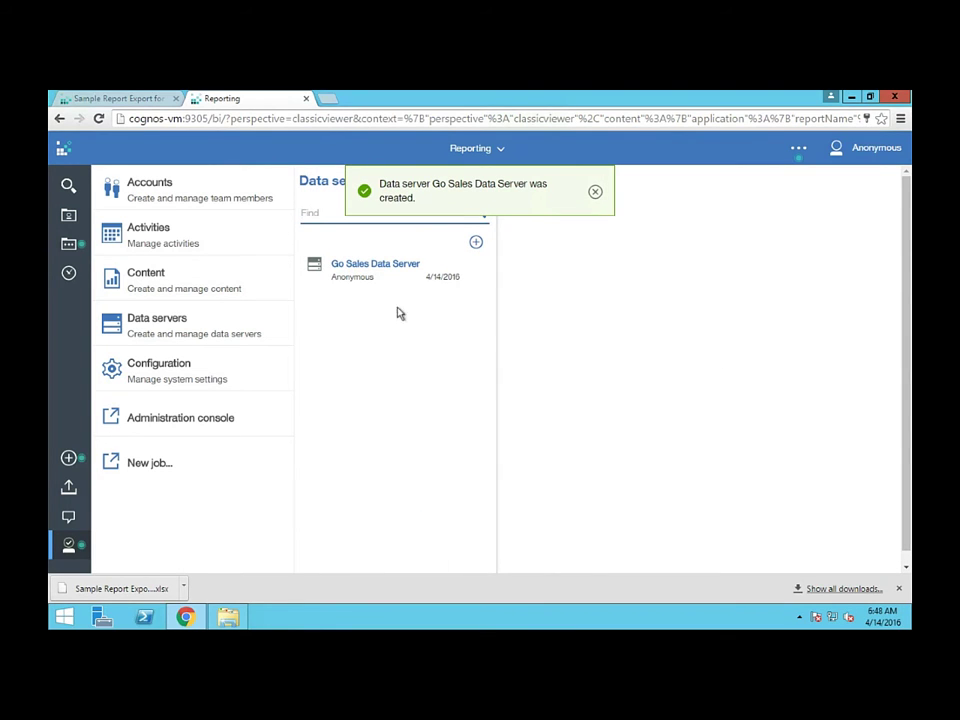
pyautogui.click(240, 333)
pyautogui.click(595, 191)
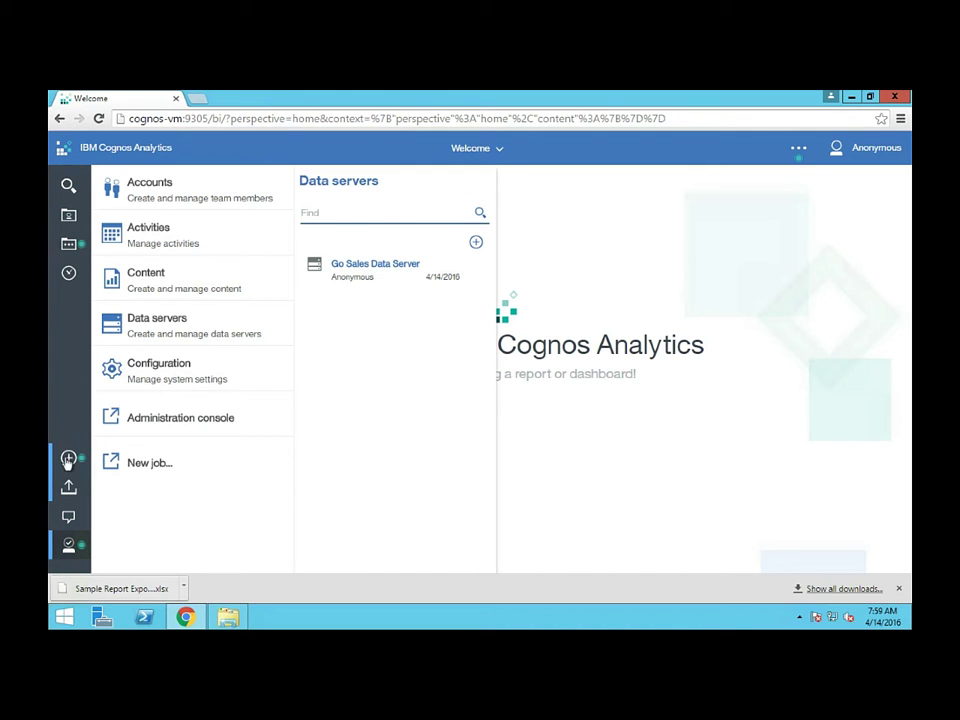
# Create a new data module using the uploaded Sample Report Export spreadsheet as a source
pyautogui.click(68, 459)
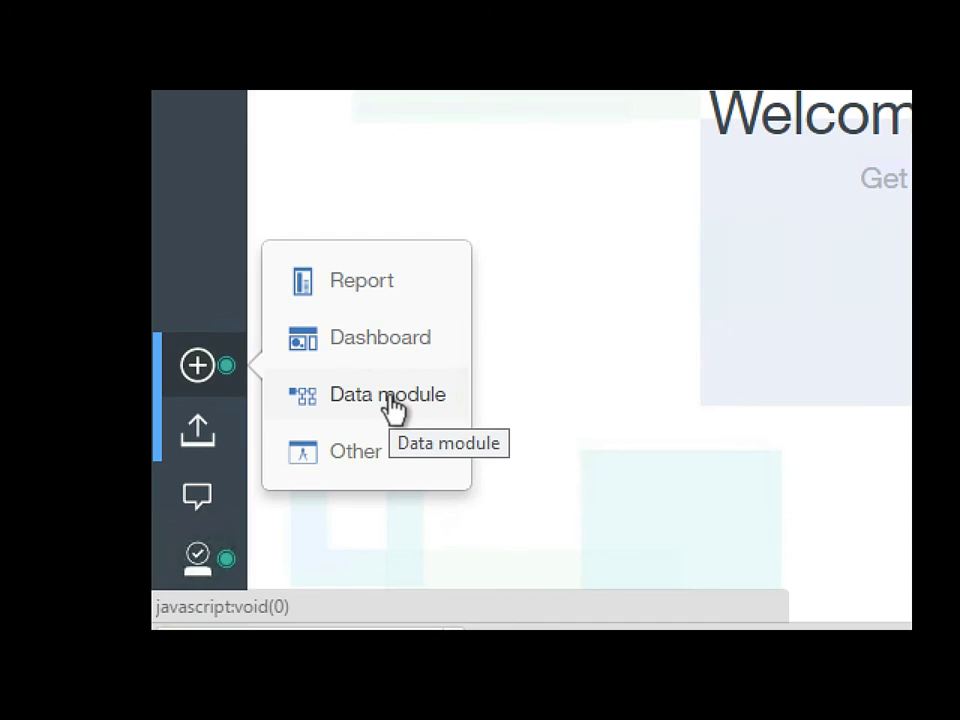
pyautogui.click(390, 397)
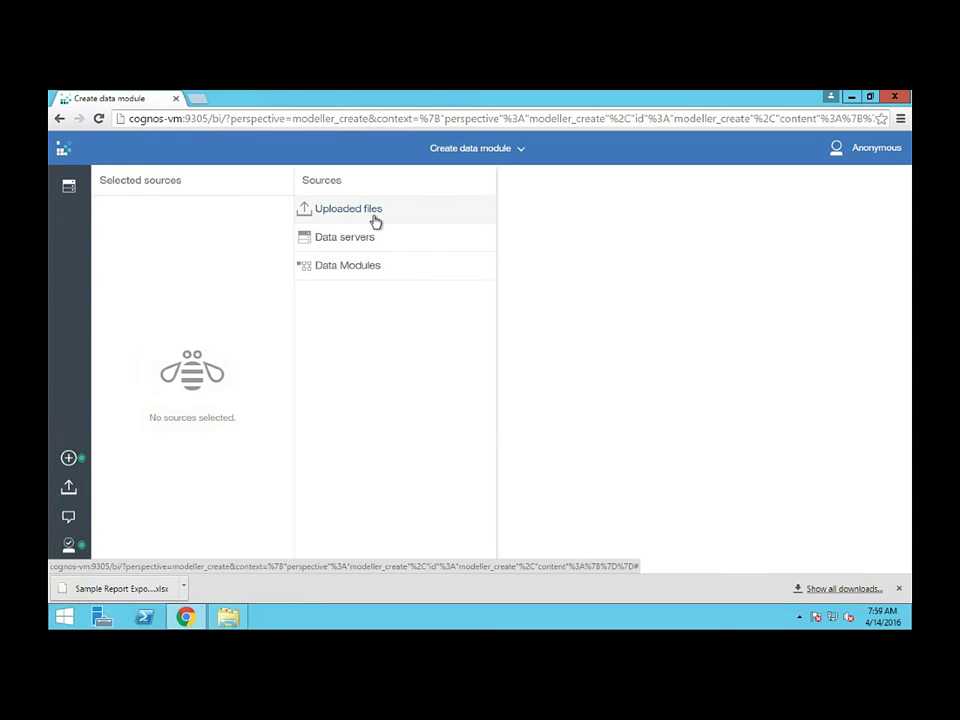
pyautogui.click(376, 221)
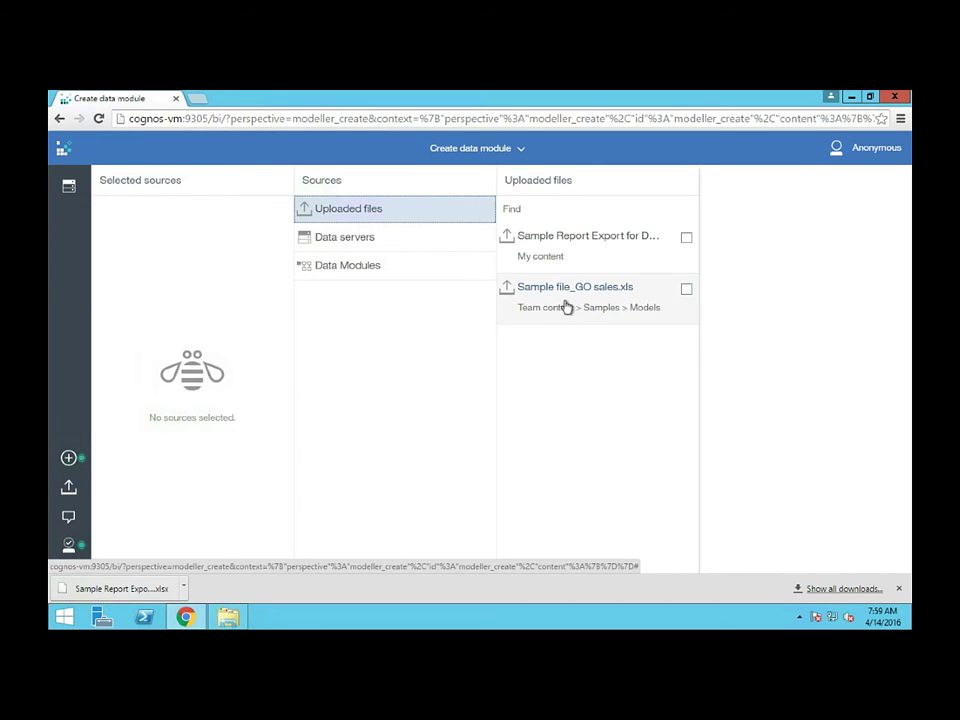
pyautogui.click(388, 249)
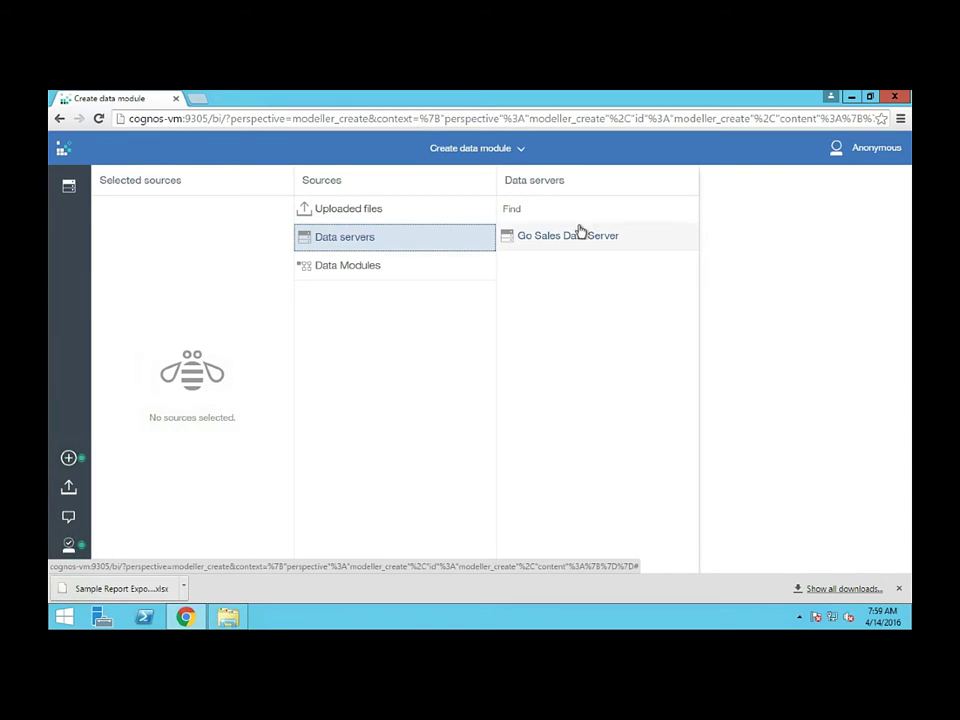
pyautogui.click(405, 214)
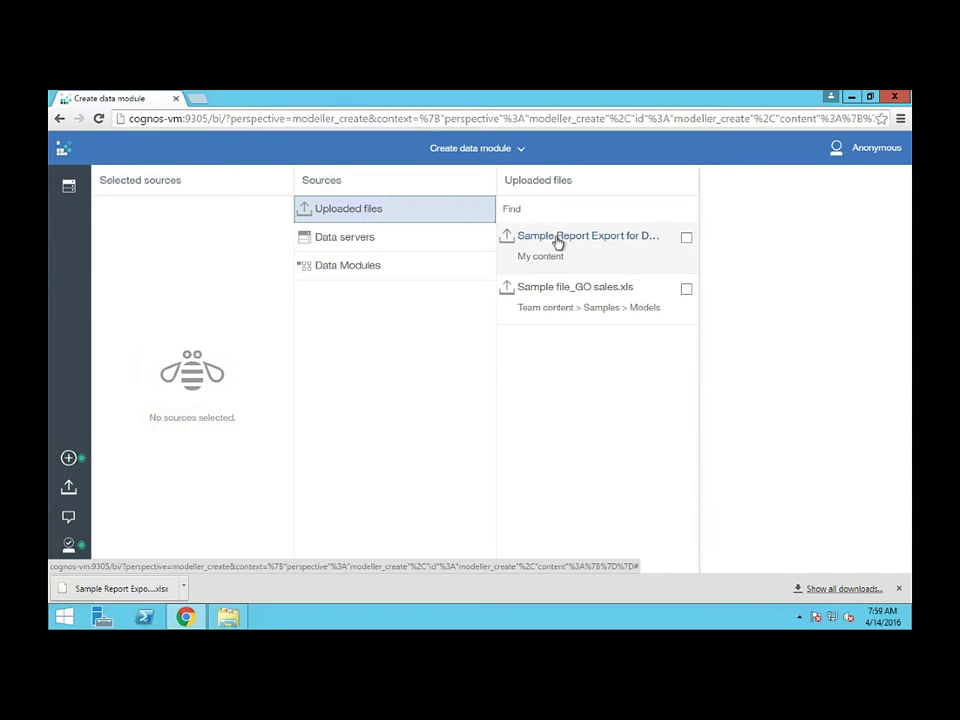
pyautogui.click(568, 256)
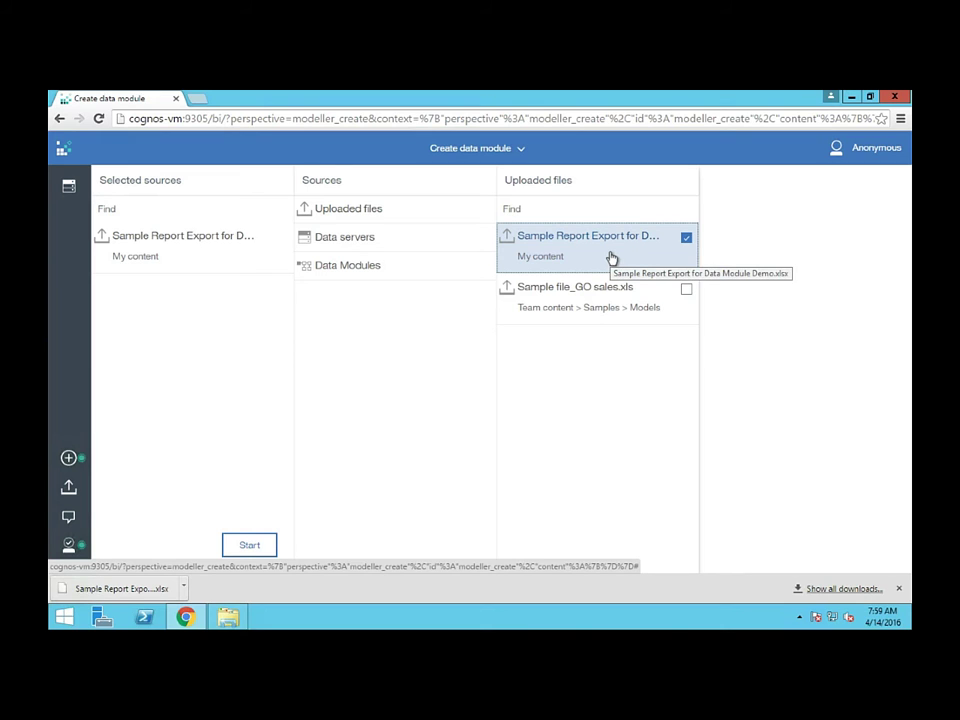
# Add the GOSALESDW/gosalesdw schema from Go Sales Data Server and start the module
pyautogui.click(370, 250)
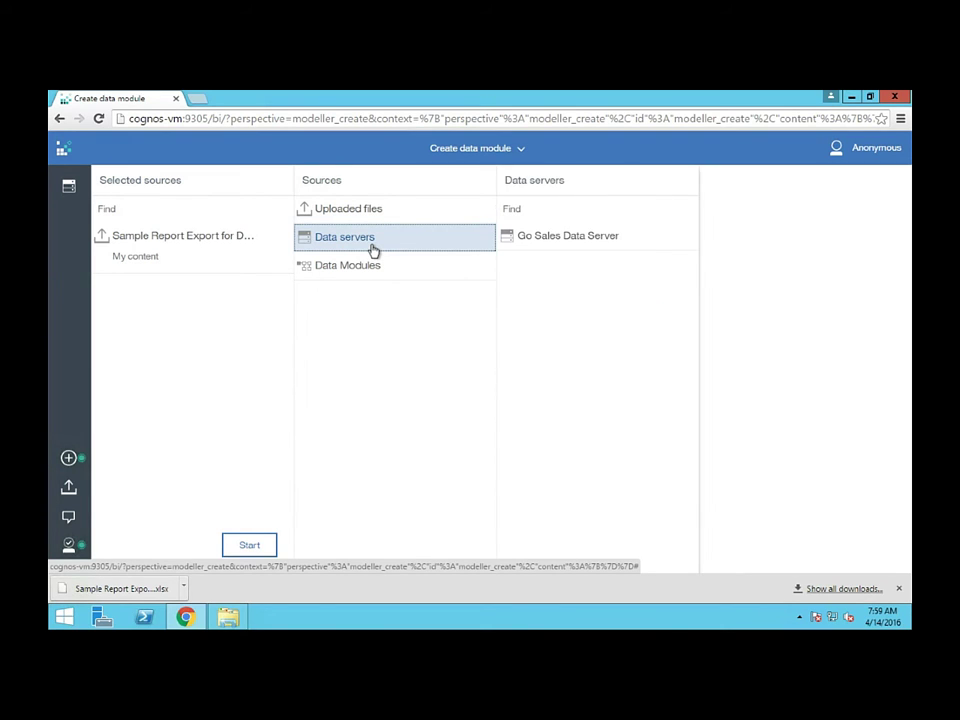
pyautogui.click(579, 245)
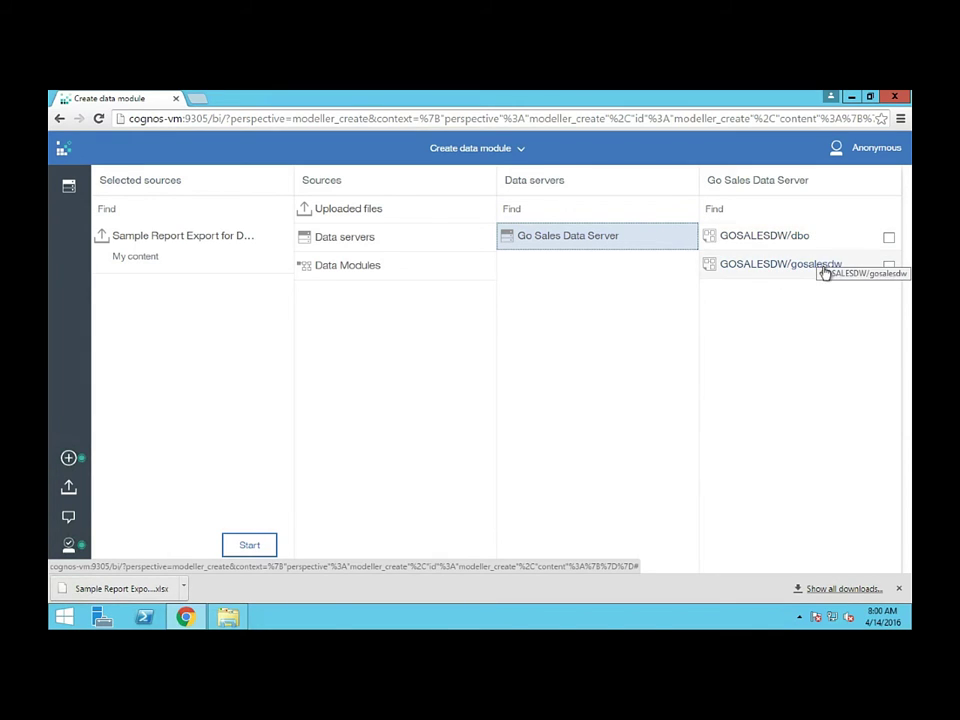
pyautogui.click(810, 270)
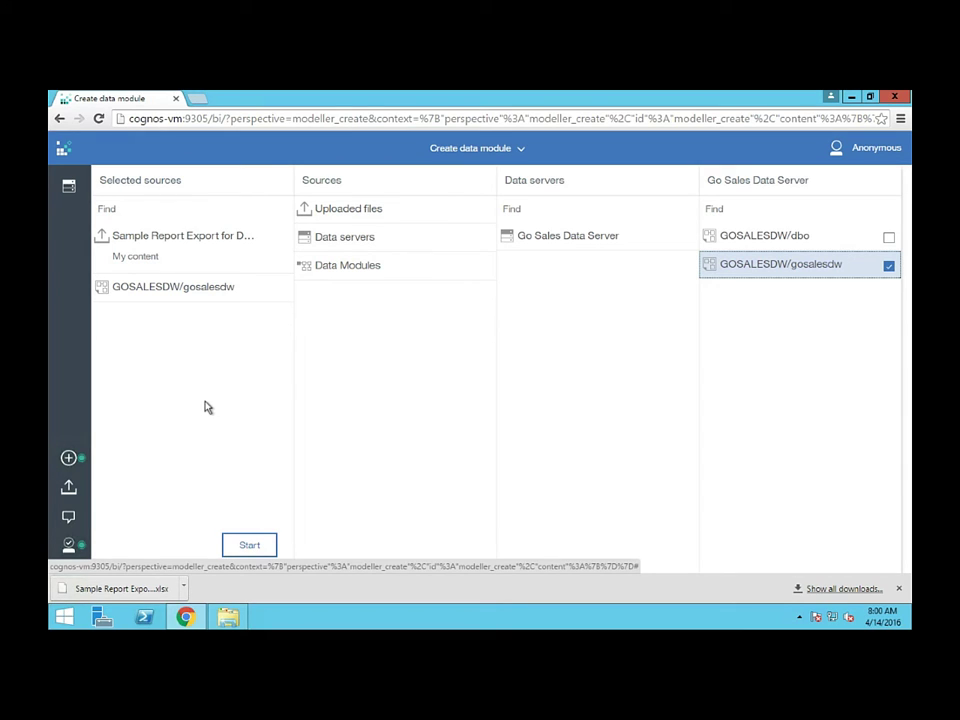
pyautogui.click(245, 547)
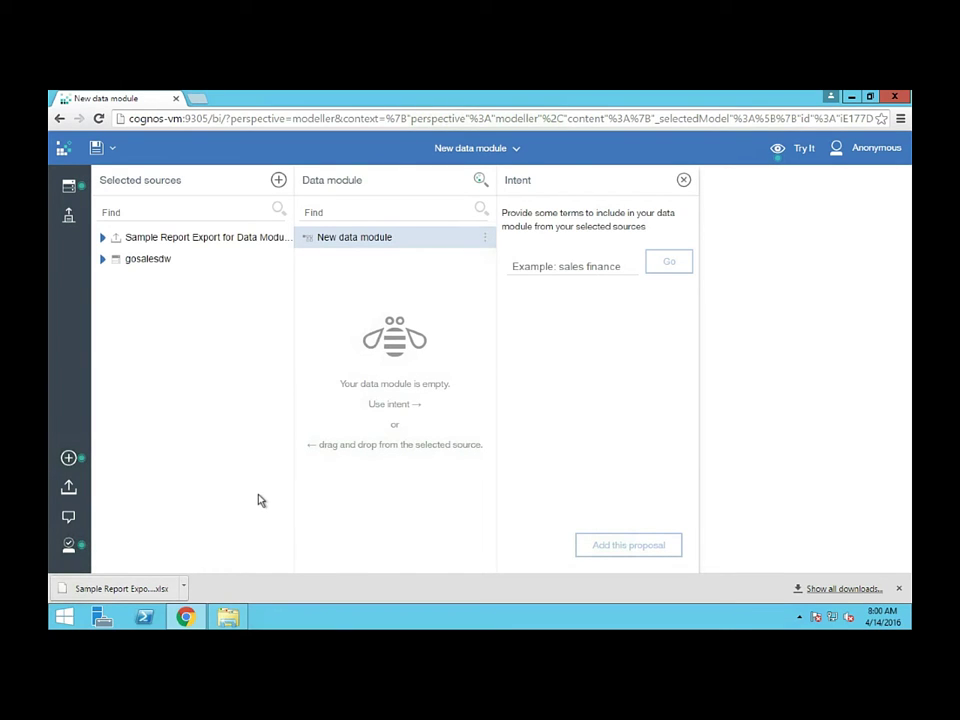
# Drag the Sample Report Export table and Emp Position Dim into the module, then bring up Intent
pyautogui.click(102, 238)
pyautogui.moveTo(144, 259); pyautogui.dragTo(373, 377)
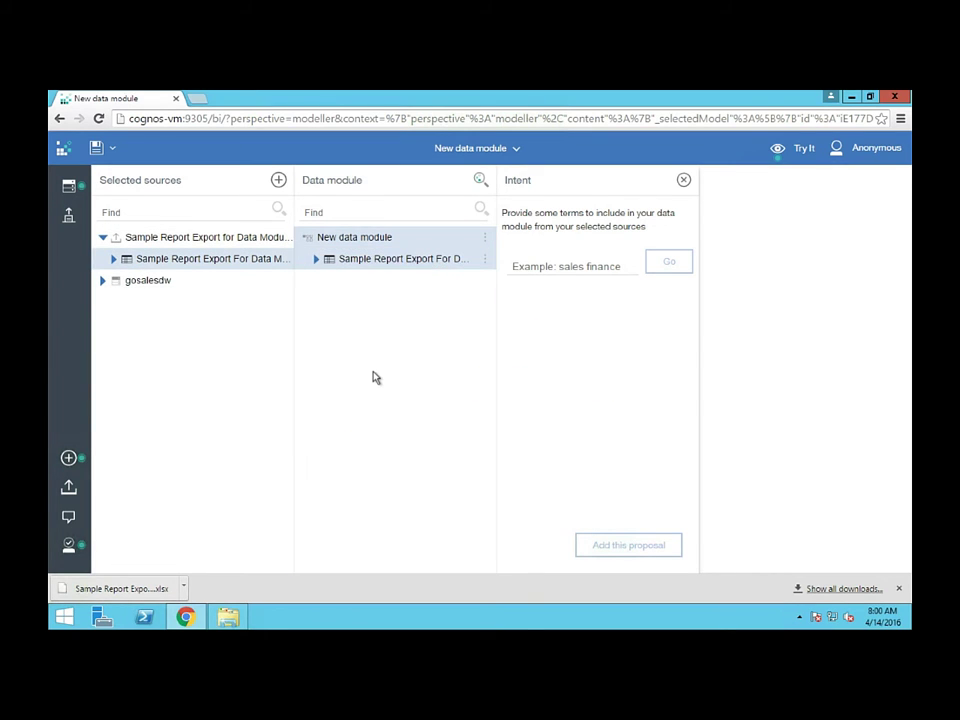
pyautogui.click(104, 281)
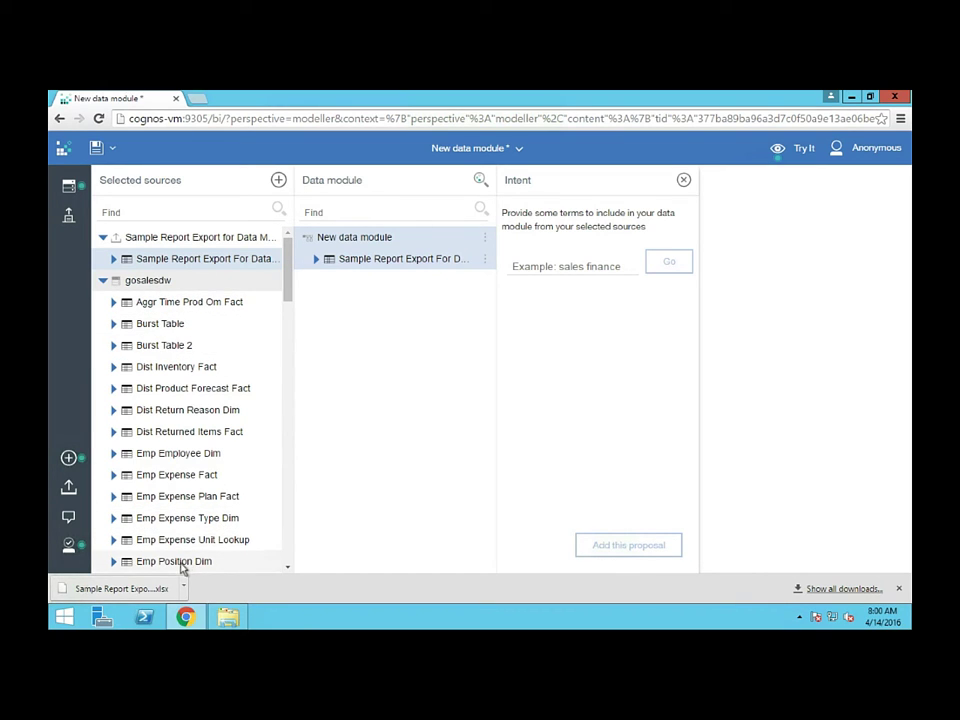
pyautogui.moveTo(189, 561); pyautogui.dragTo(386, 459)
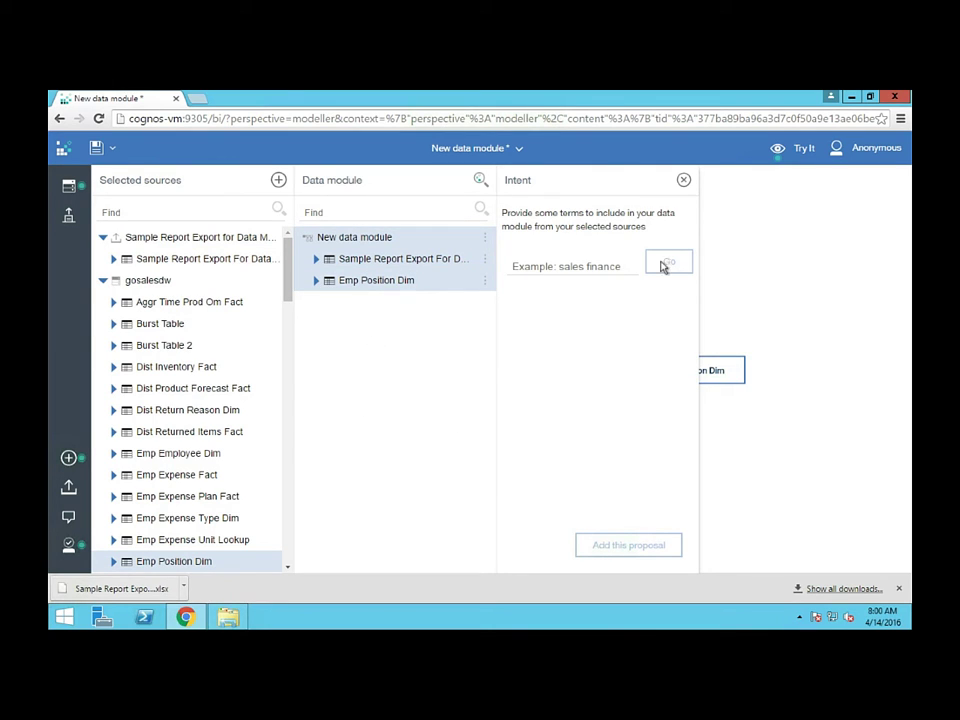
pyautogui.click(684, 180)
pyautogui.click(647, 377)
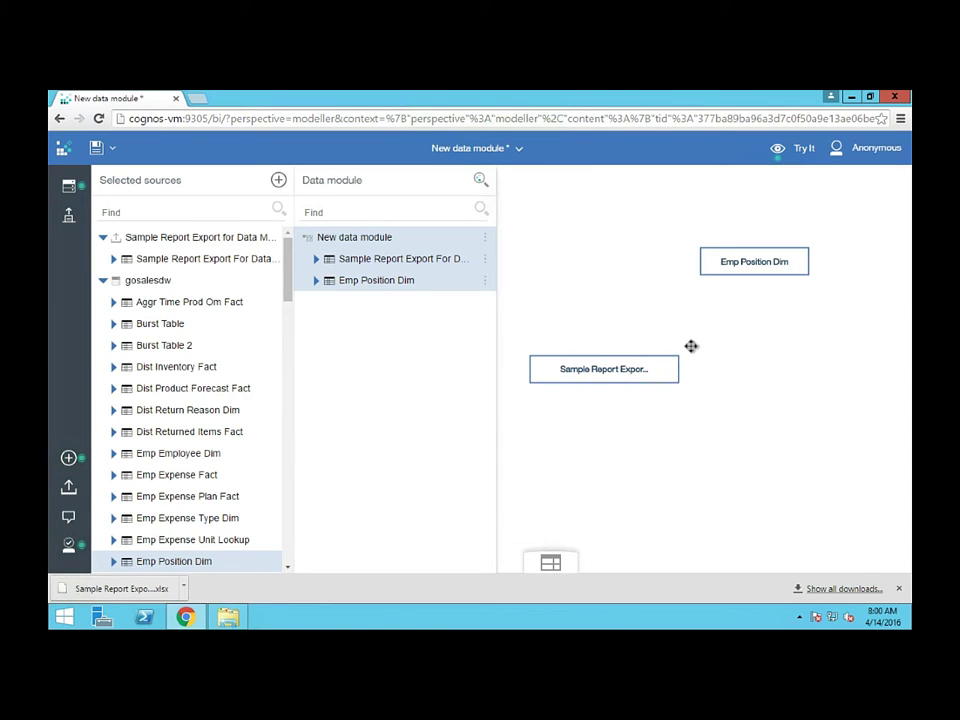
pyautogui.click(640, 366)
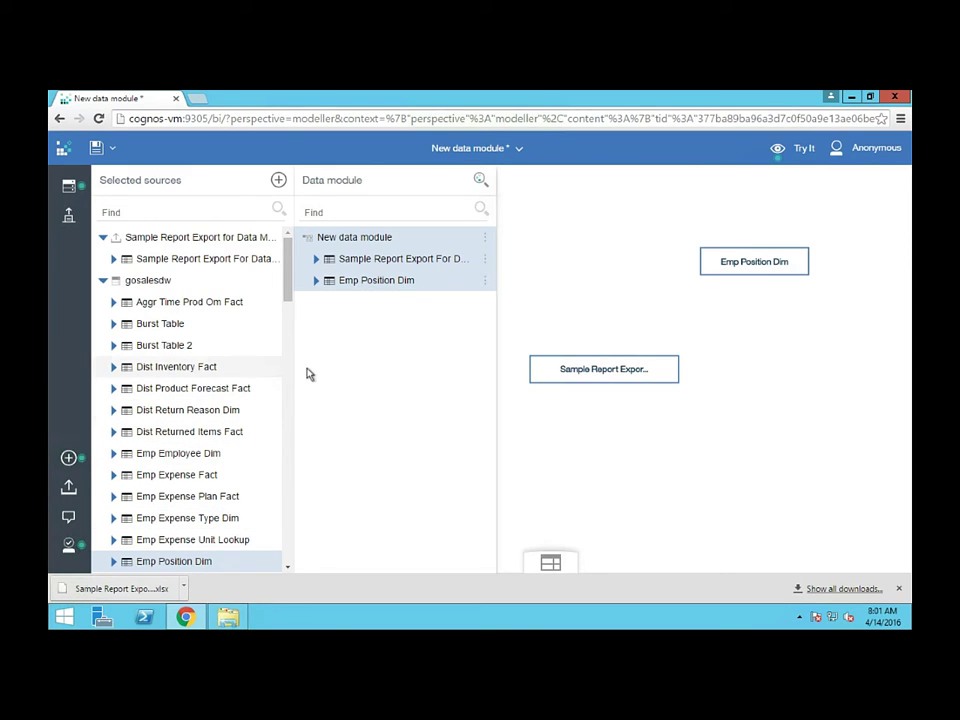
pyautogui.click(482, 180)
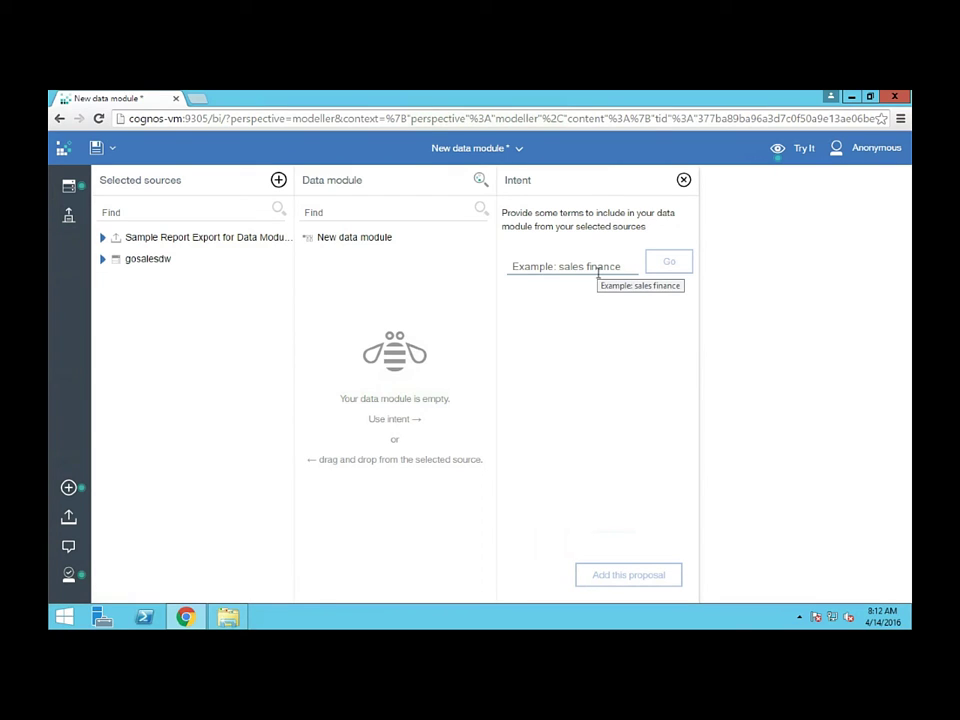
# Request a table proposal for the intent terms 'sales revenue'
pyautogui.click(587, 266)
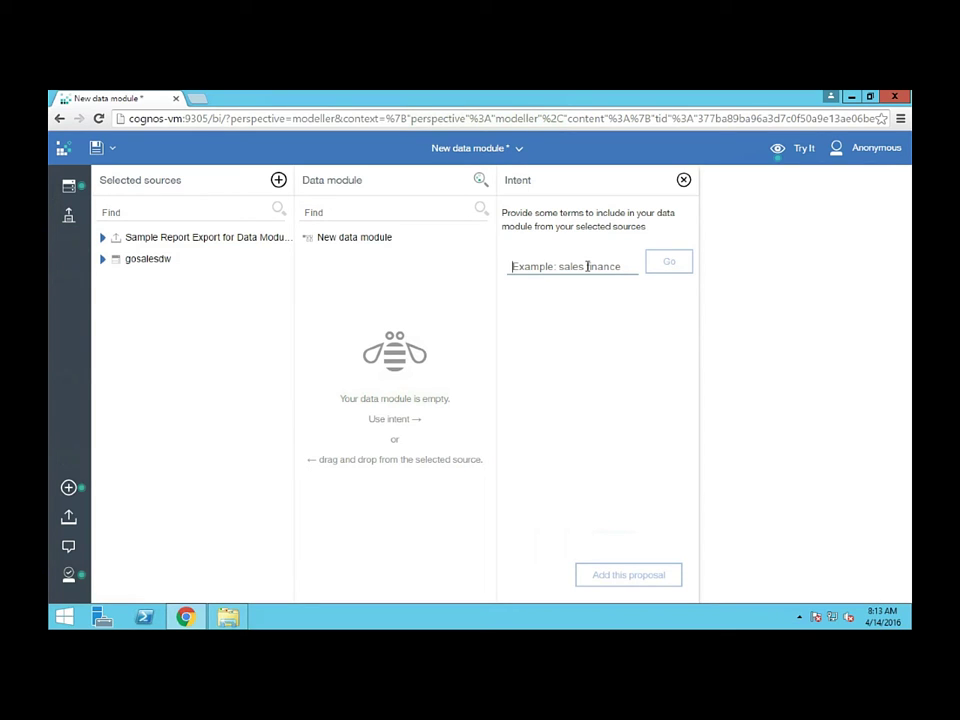
pyautogui.write('sales r')
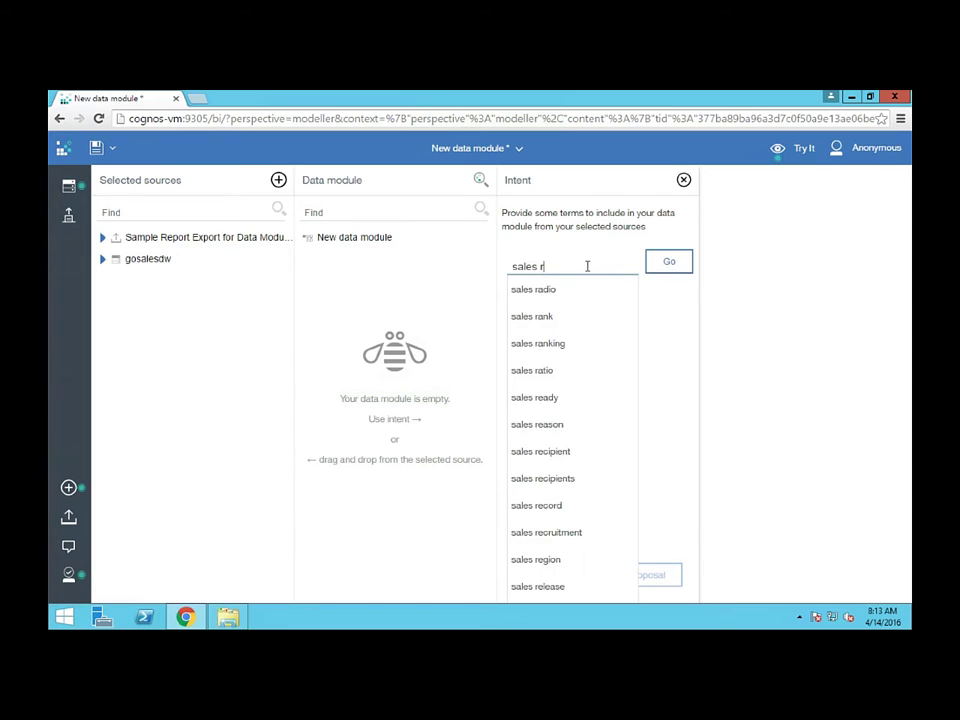
pyautogui.write('evenue')
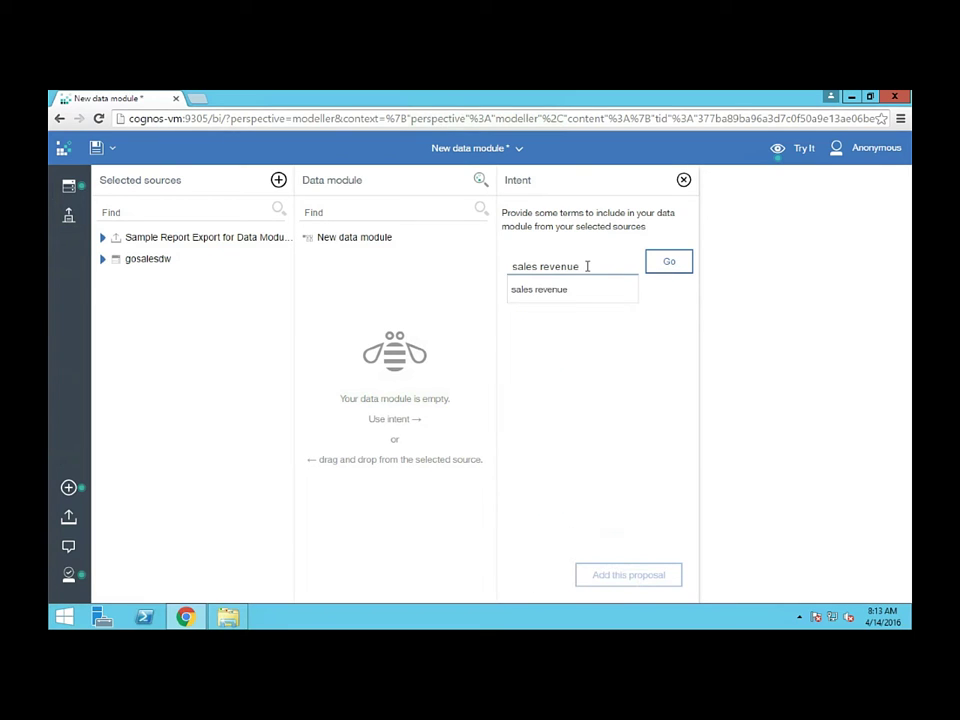
pyautogui.click(672, 262)
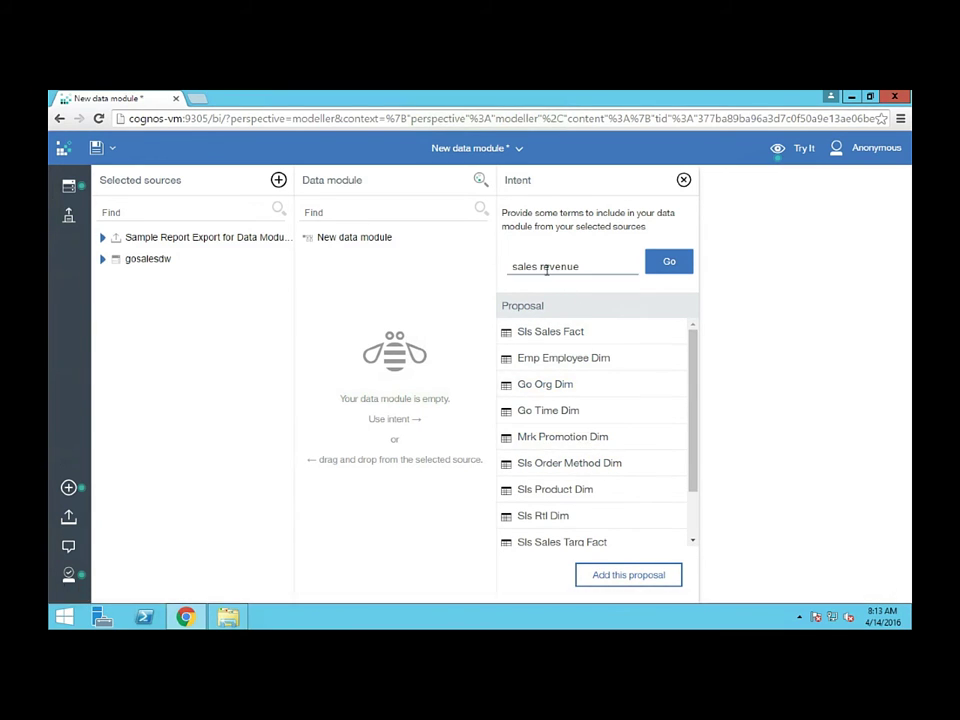
# Add the proposed sales tables to the data module and view them in the diagram
pyautogui.click(620, 580)
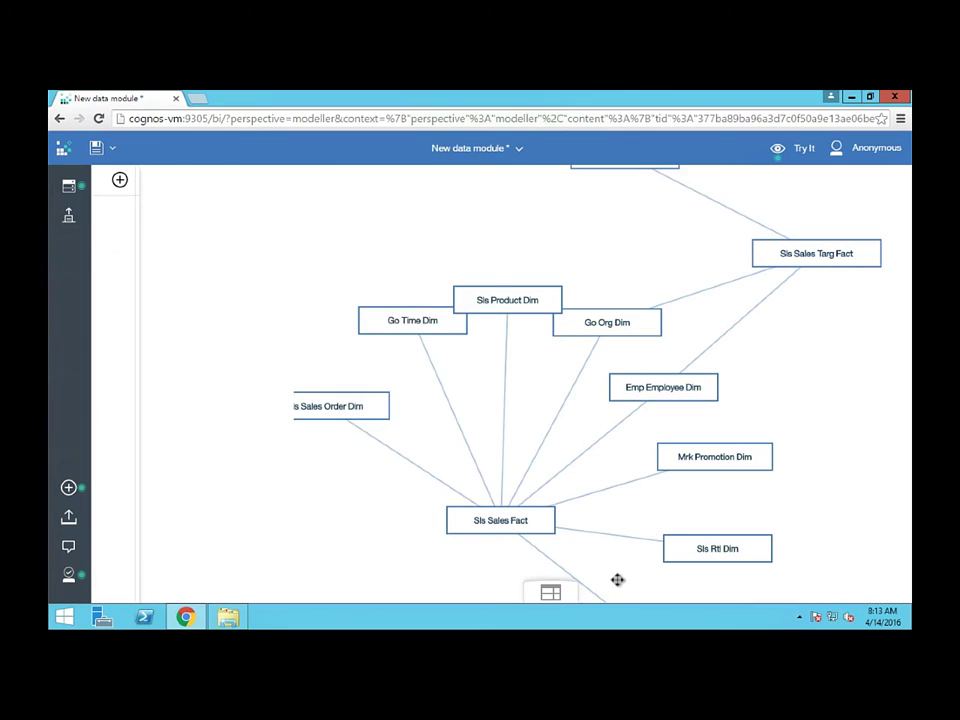
pyautogui.click(68, 186)
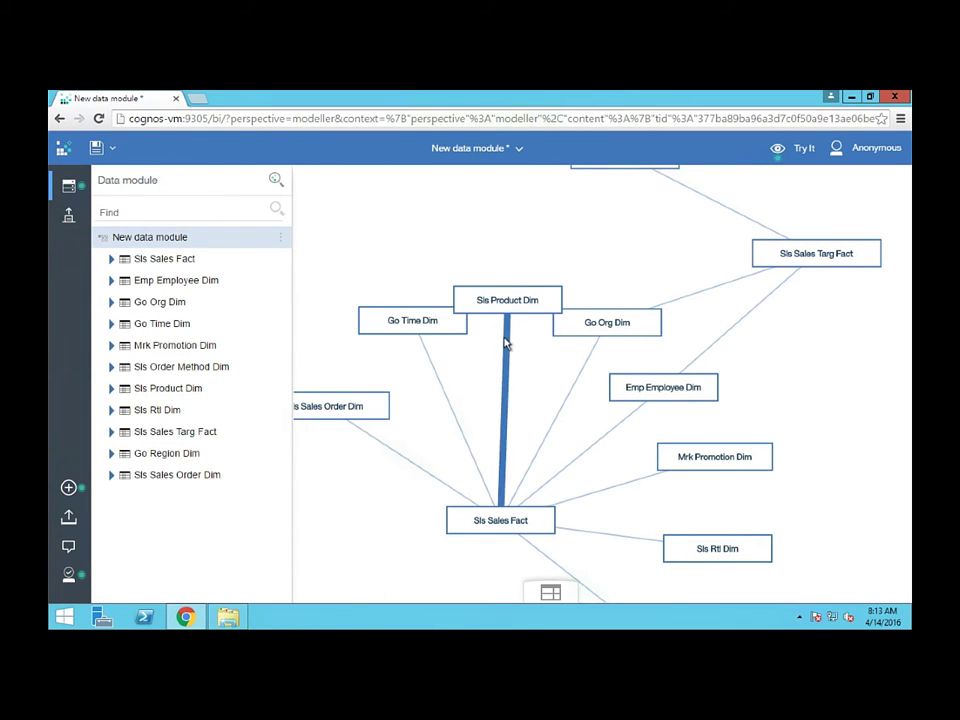
pyautogui.moveTo(506, 347)
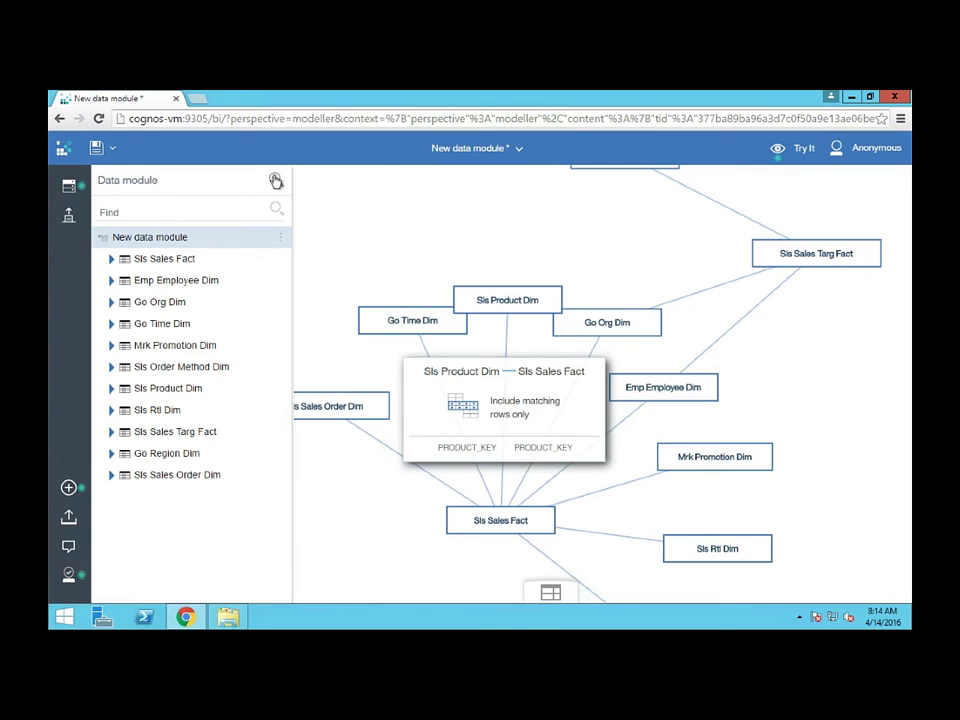
# Select Sls Sales Fact through Sls Sales Order Dim in Selected sources and remove them all
pyautogui.click(68, 186)
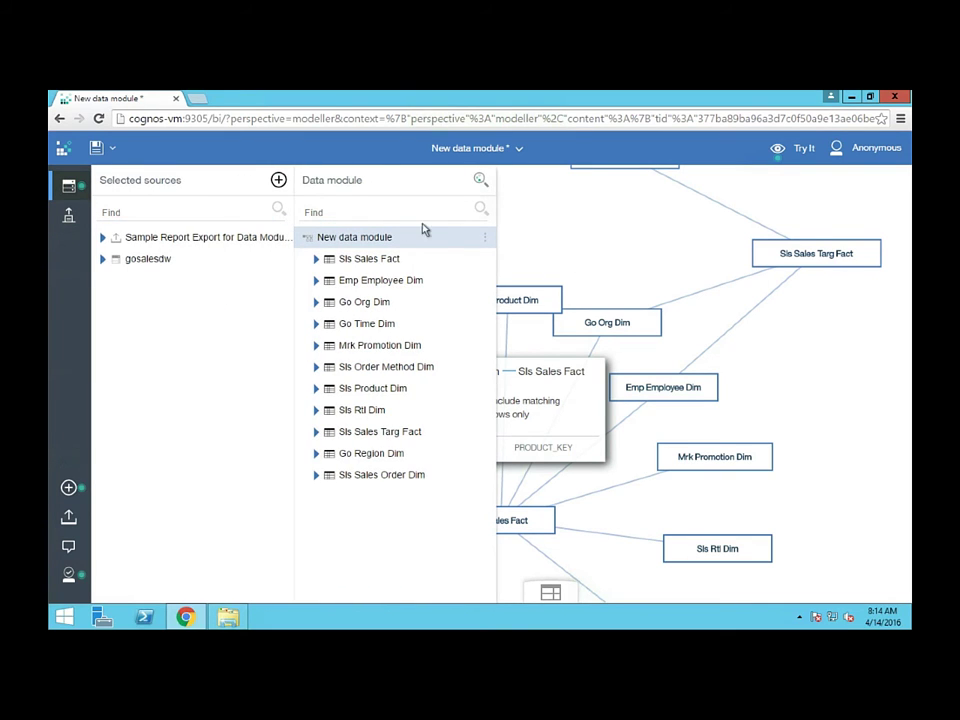
pyautogui.click(485, 262)
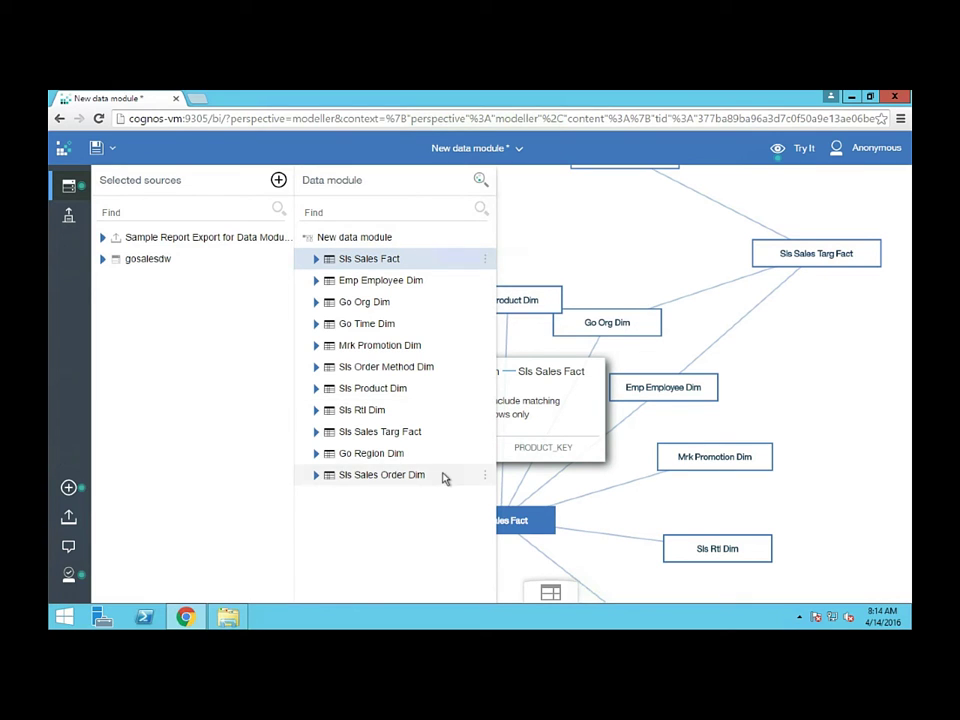
pyautogui.keyDown('shift'); pyautogui.click(444, 476); pyautogui.keyUp('shift')
pyautogui.click(485, 262)
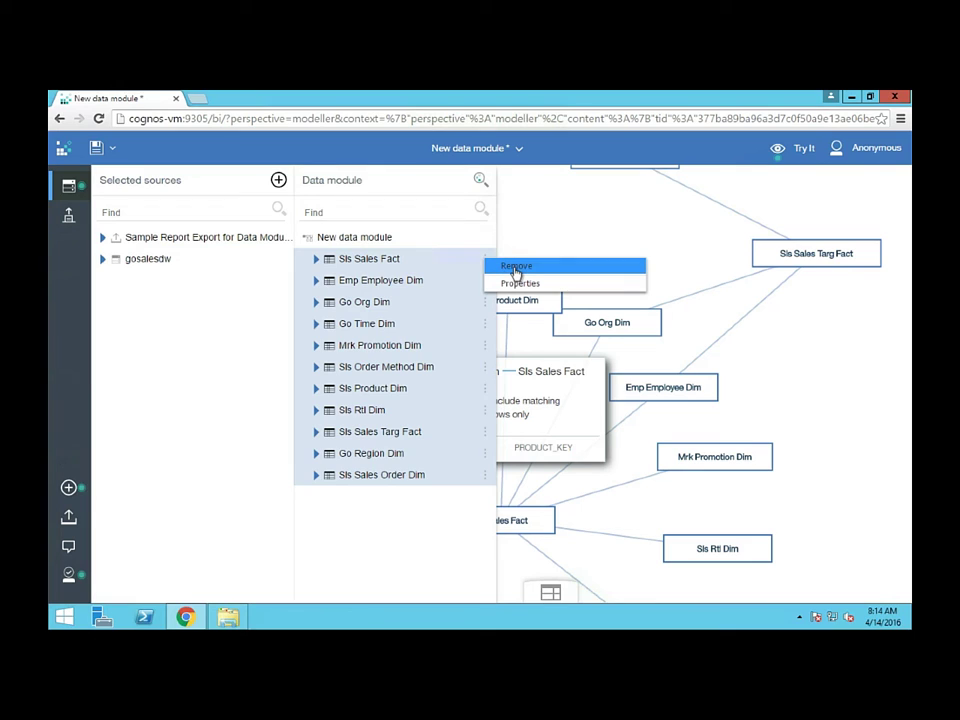
pyautogui.click(516, 269)
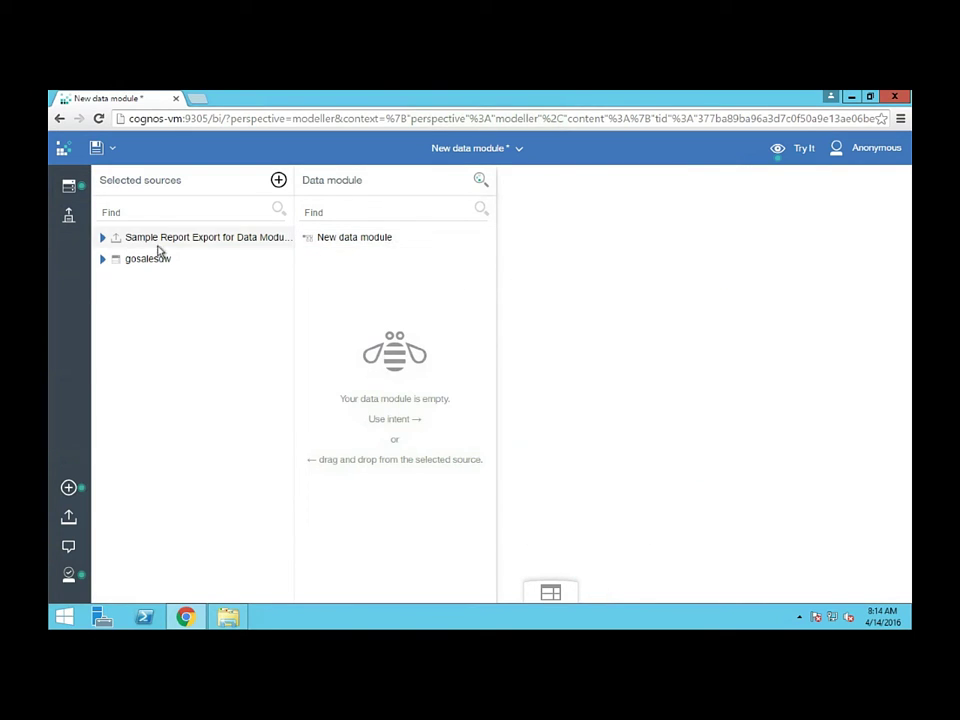
# Add the 'product name' proposal, View Product Name and Sample Report Export, to the data module
pyautogui.click(481, 180)
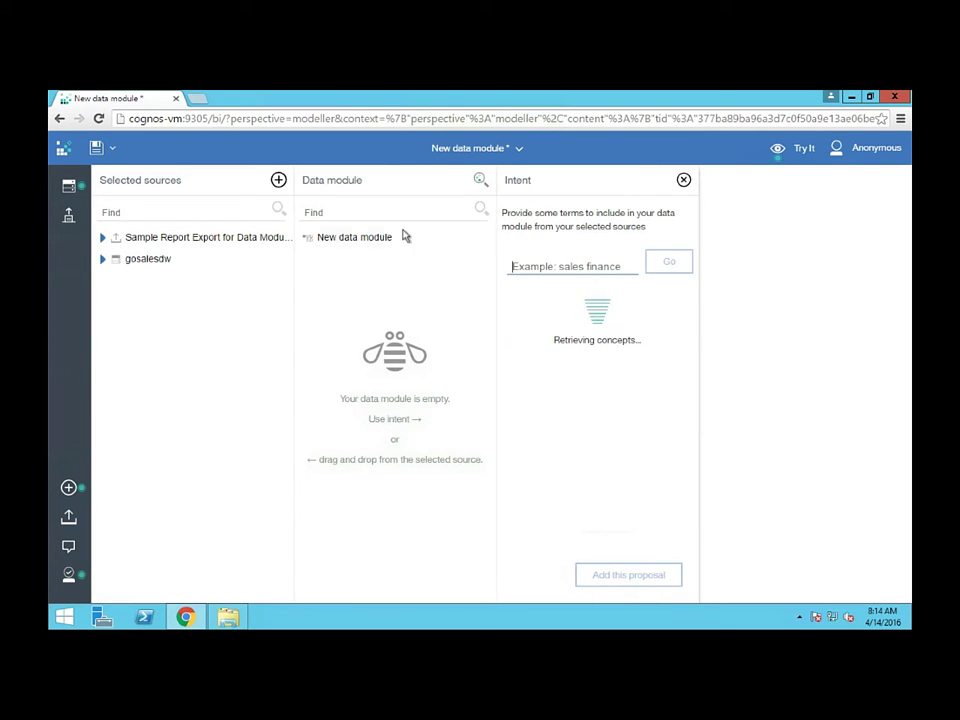
pyautogui.click(103, 237)
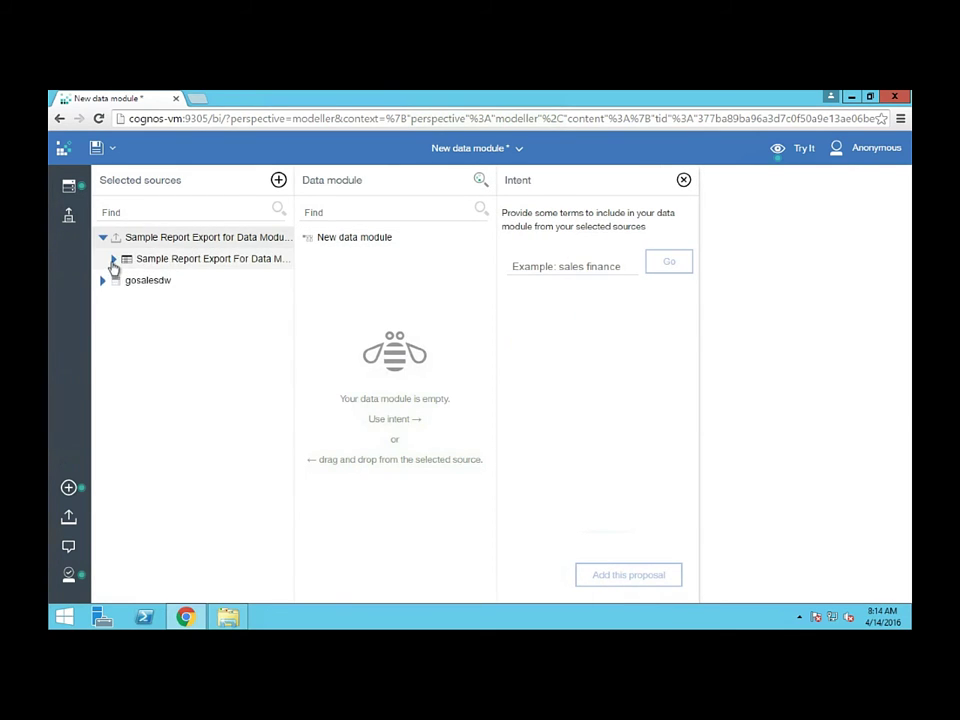
pyautogui.click(113, 260)
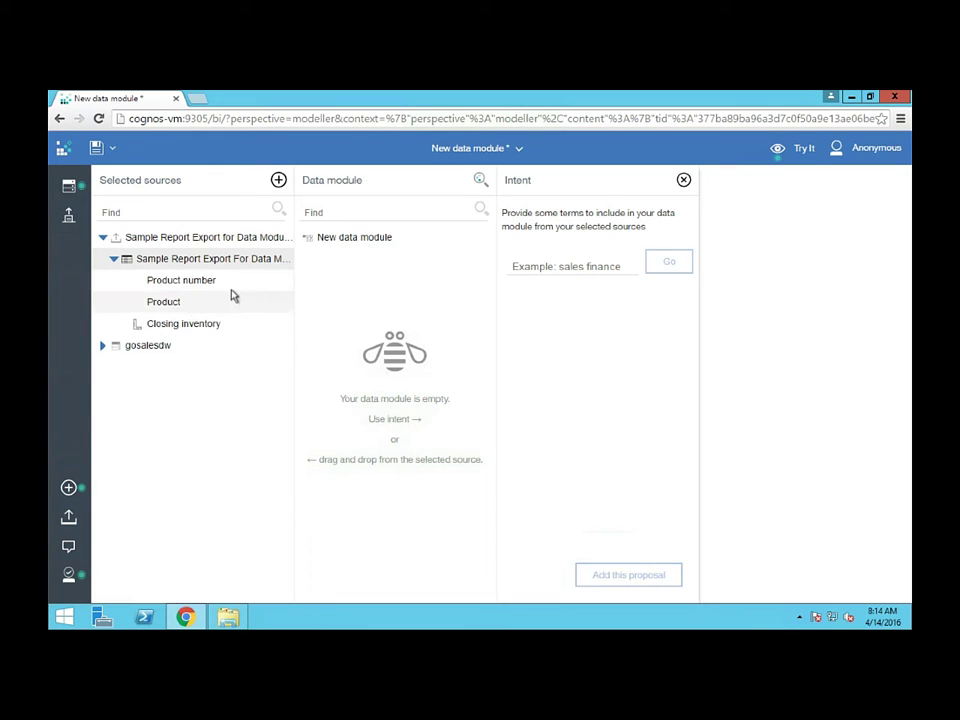
pyautogui.click(572, 265)
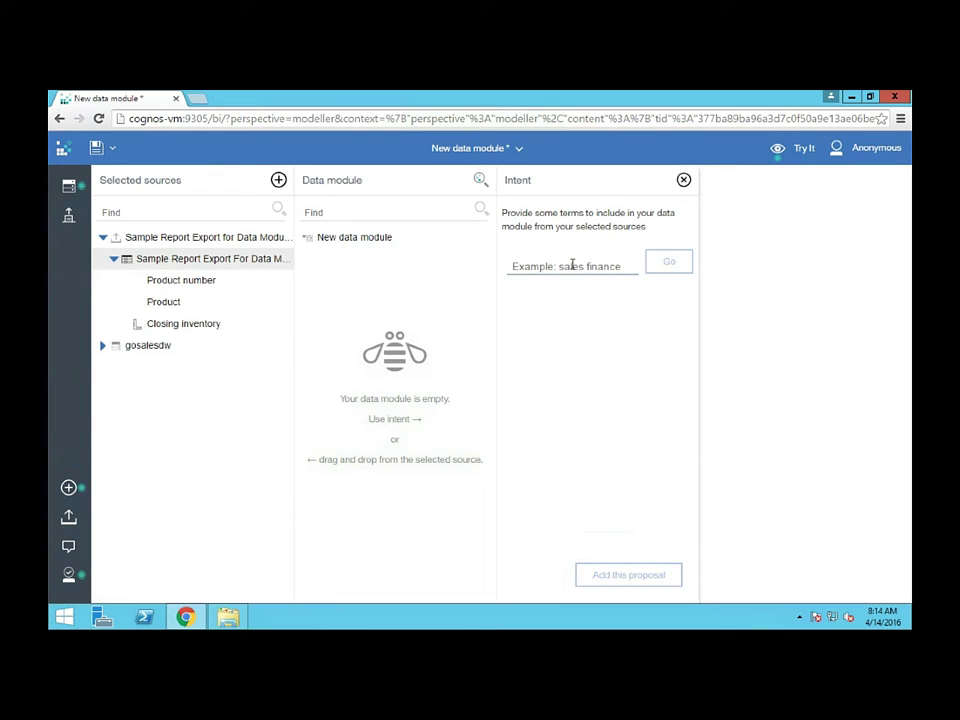
pyautogui.write('product name')
pyautogui.press('Return')
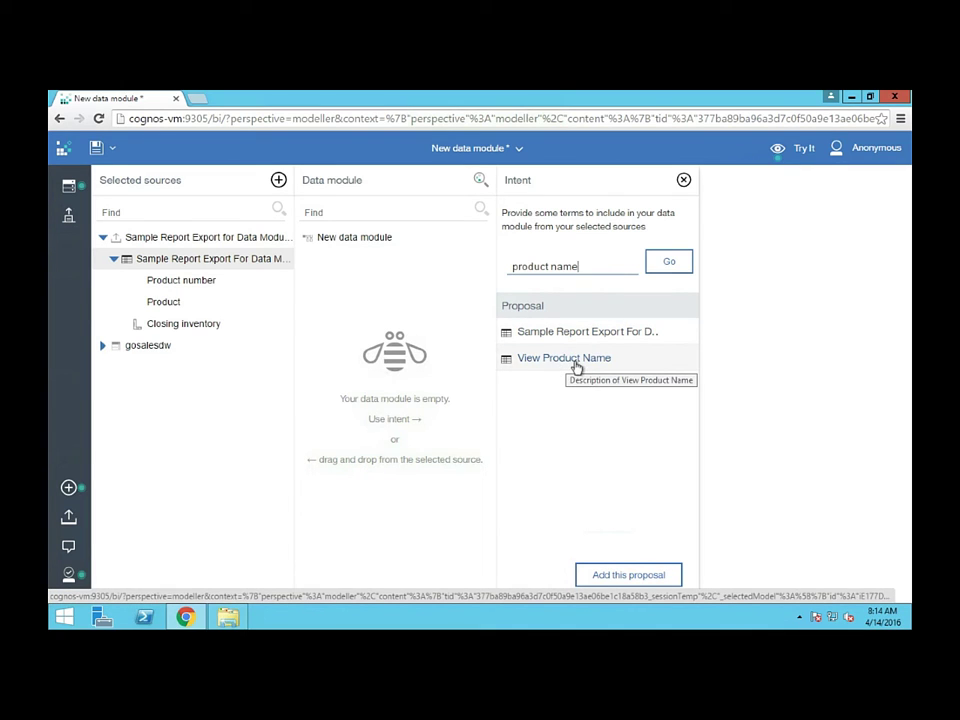
pyautogui.click(617, 575)
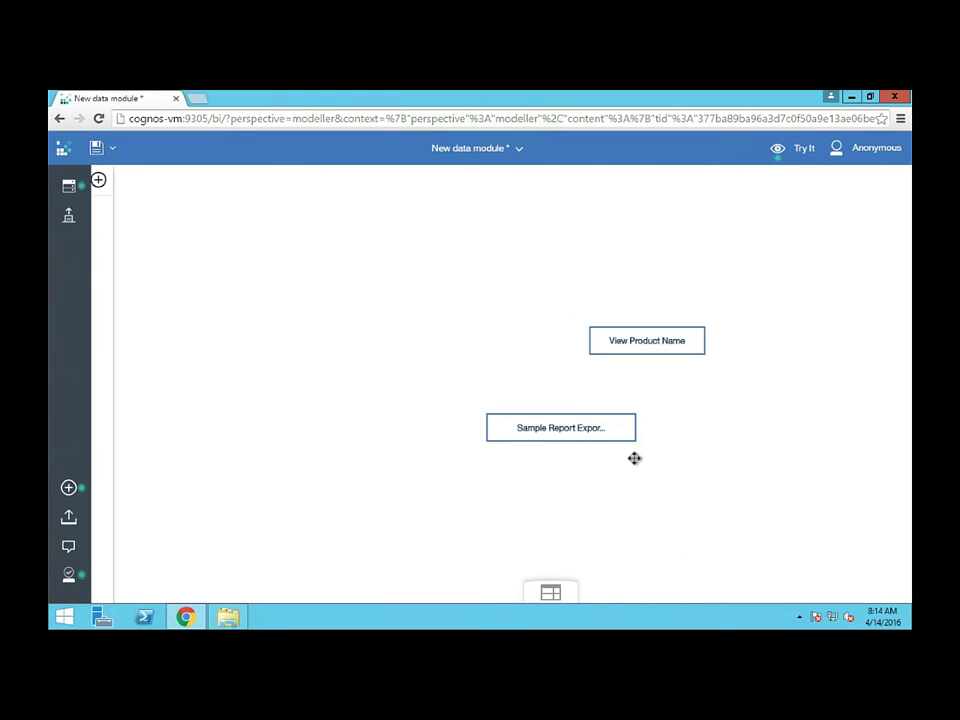
# Show the Relationships tab in the View Product Name table's properties
pyautogui.click(629, 349)
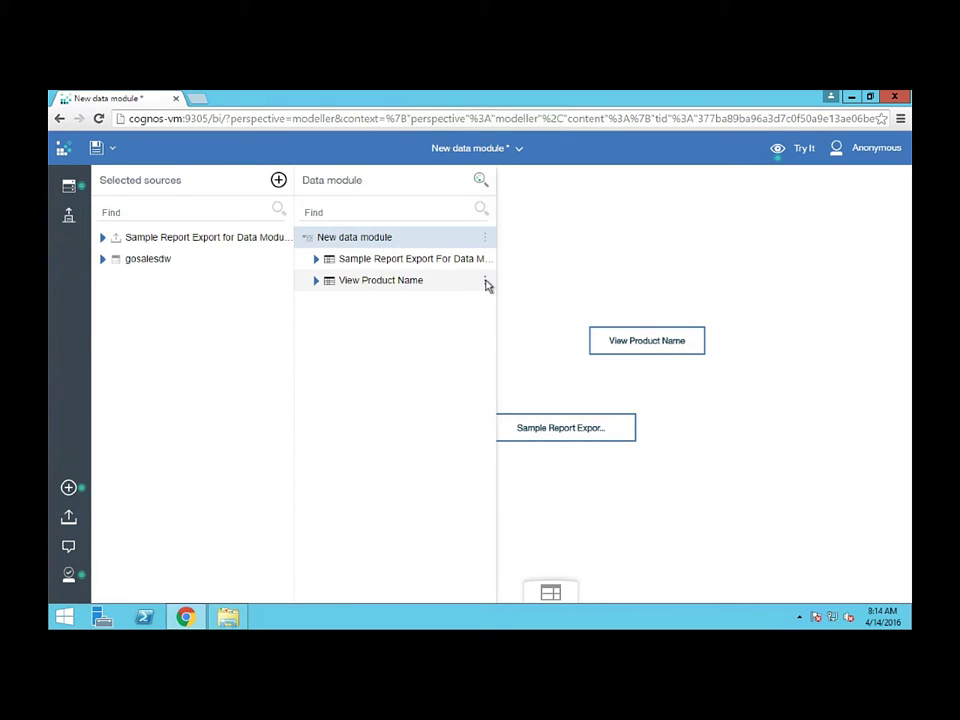
pyautogui.click(485, 282)
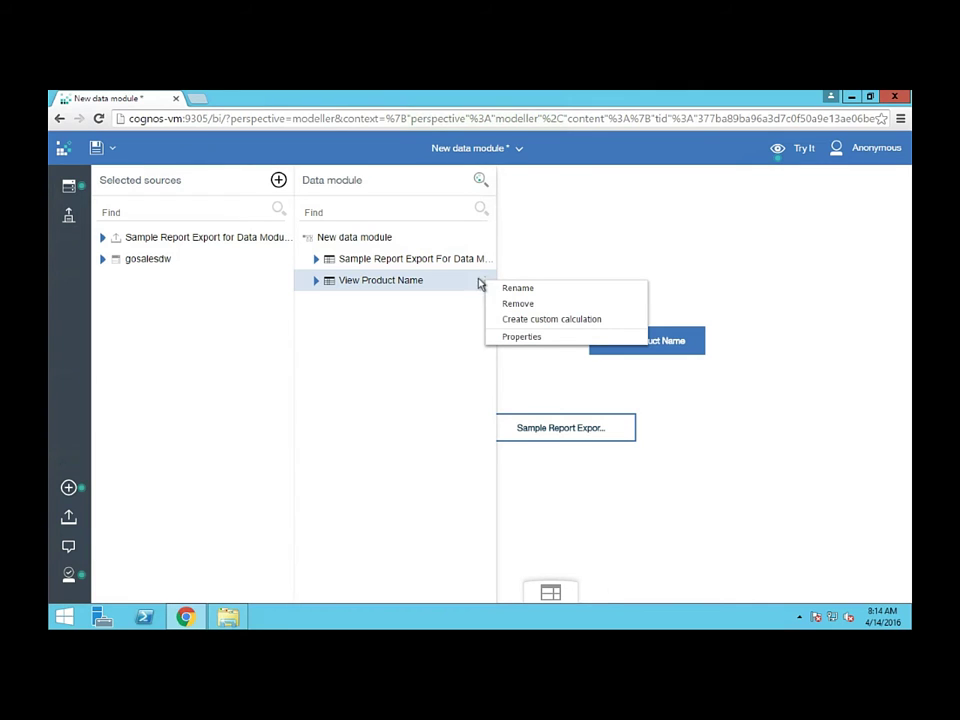
pyautogui.click(520, 336)
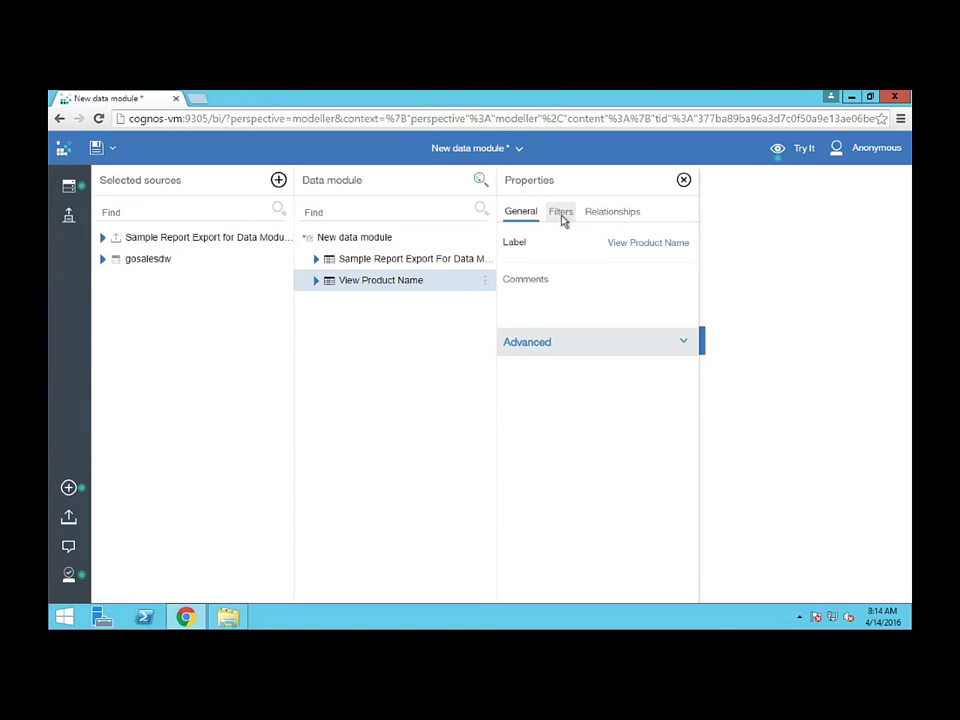
pyautogui.click(620, 212)
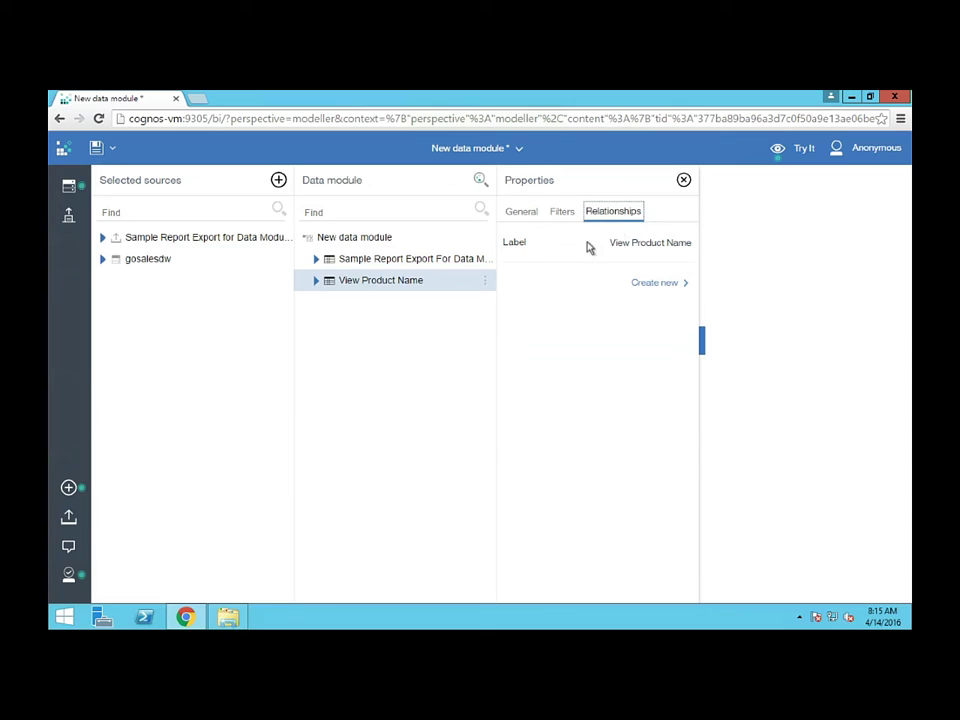
# Start a new relationship from View Product Name to the Sample Report Export table
pyautogui.click(652, 284)
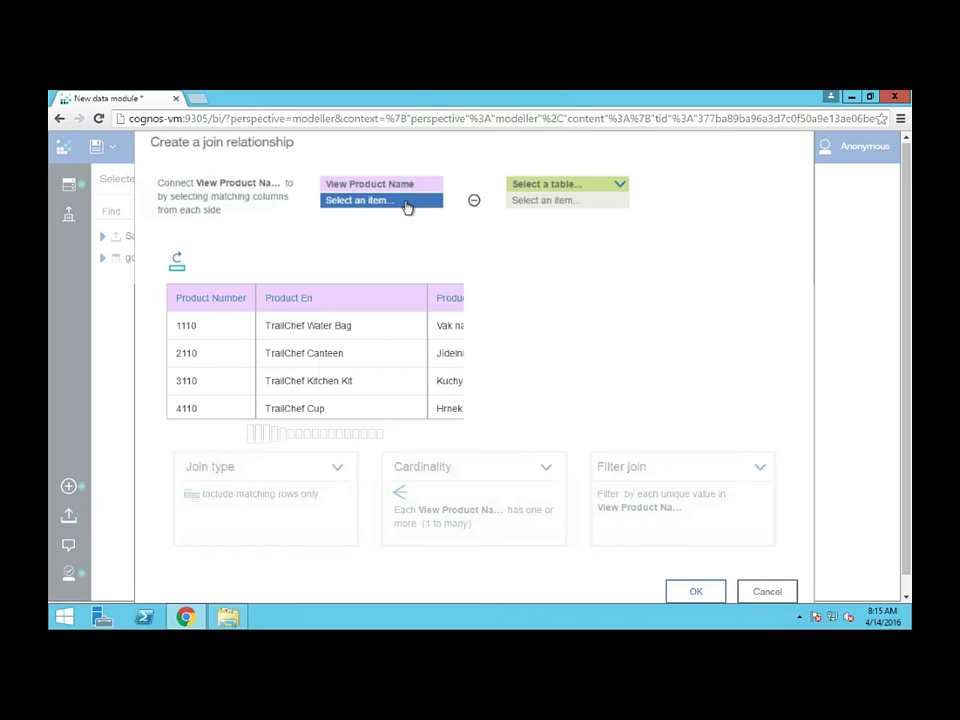
pyautogui.click(407, 203)
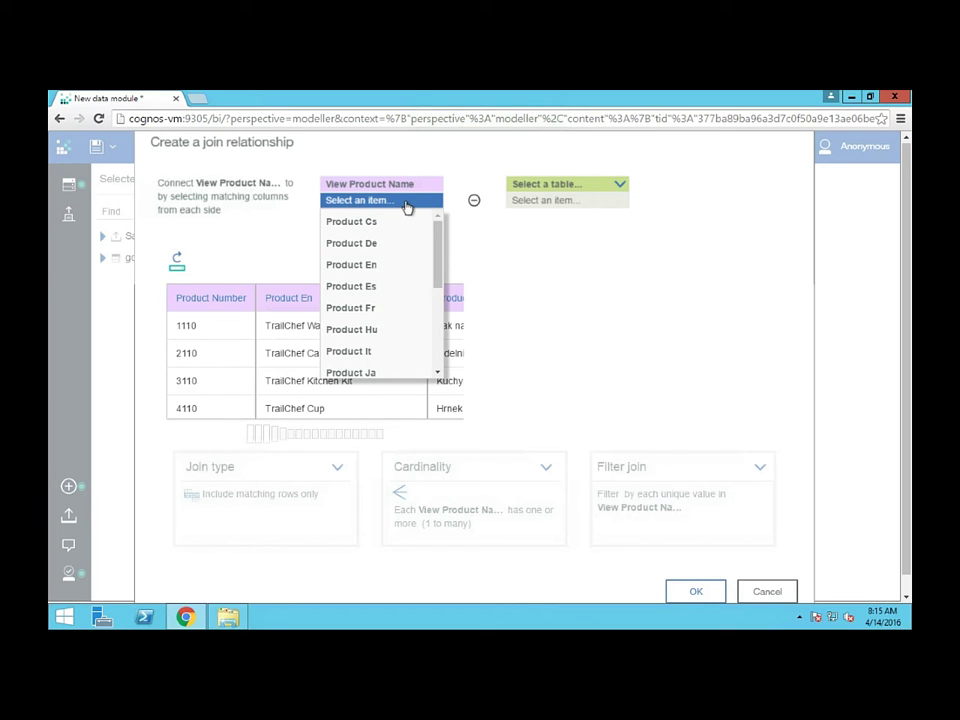
pyautogui.click(302, 429)
pyautogui.moveTo(281, 439)
pyautogui.mouseDown()
pyautogui.moveTo(336, 439)
pyautogui.moveTo(289, 439)
pyautogui.mouseUp()
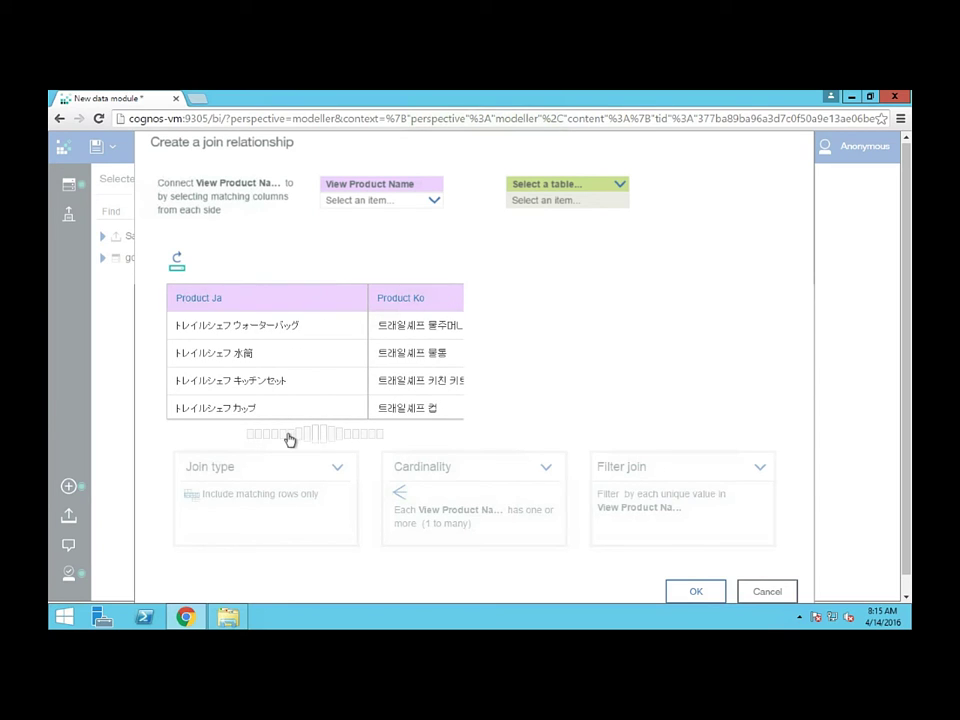
pyautogui.click(569, 189)
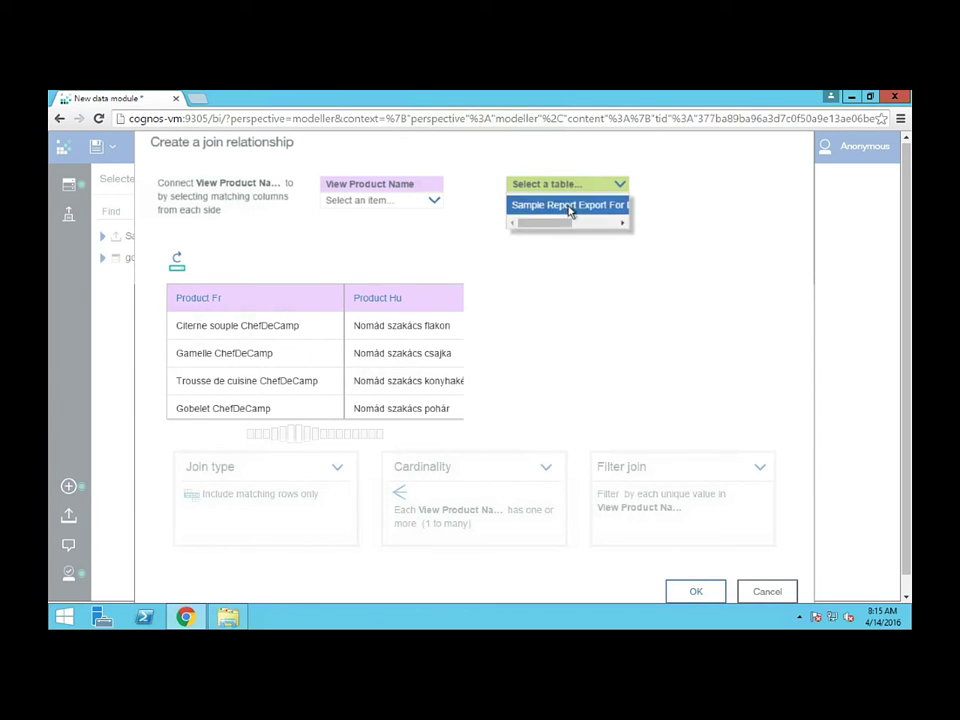
pyautogui.click(570, 207)
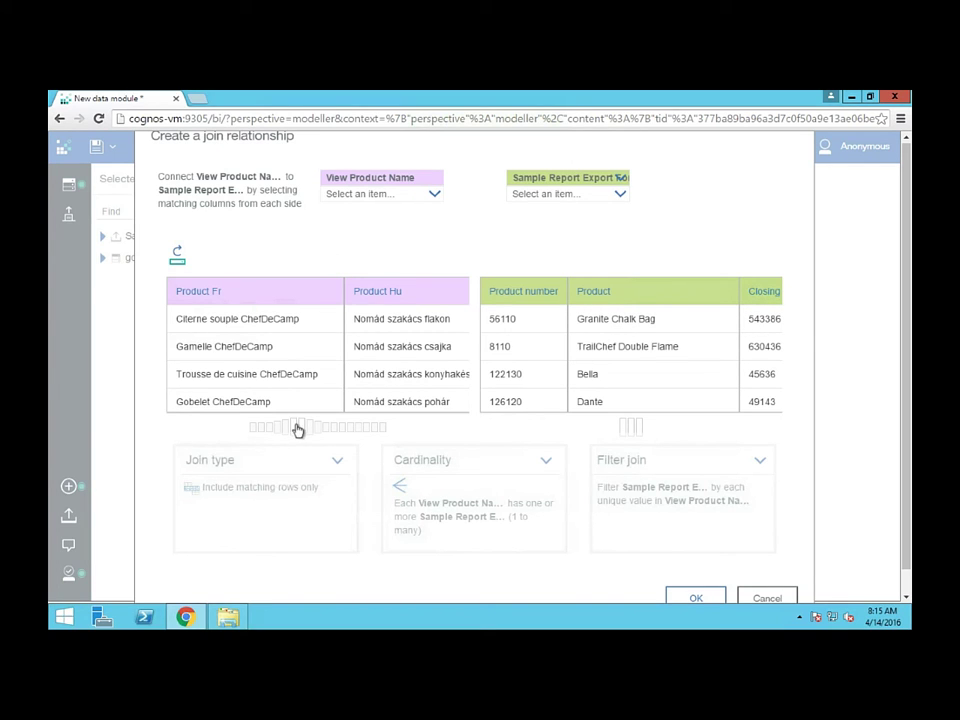
# Match Product Number with Product number and review join type, cardinality and filter options
pyautogui.click(388, 197)
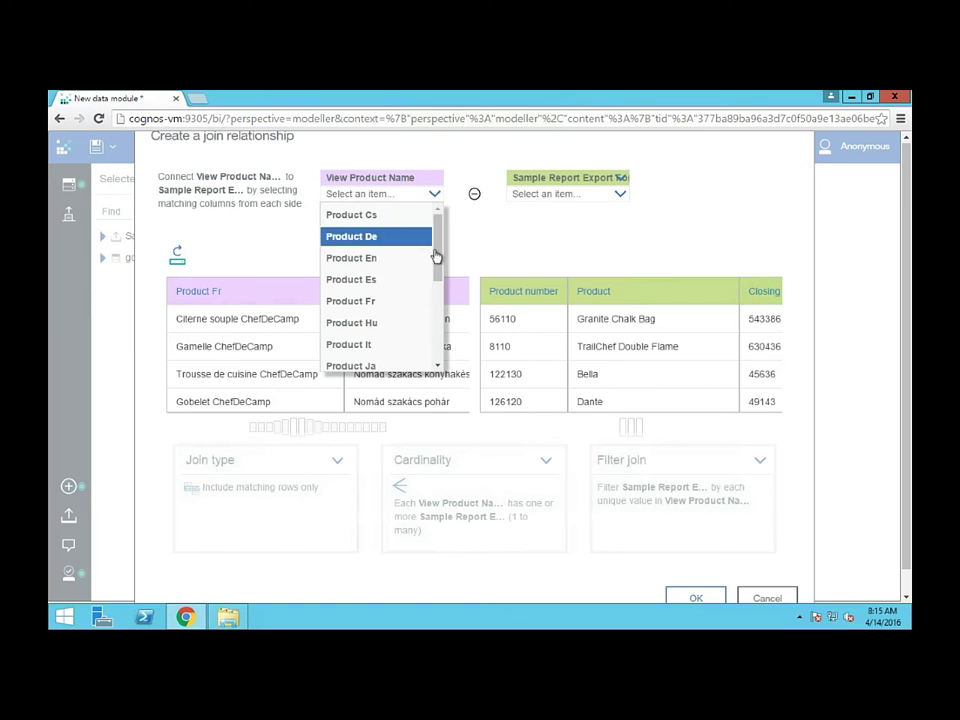
pyautogui.moveTo(437, 258); pyautogui.dragTo(433, 295)
pyautogui.click(397, 308)
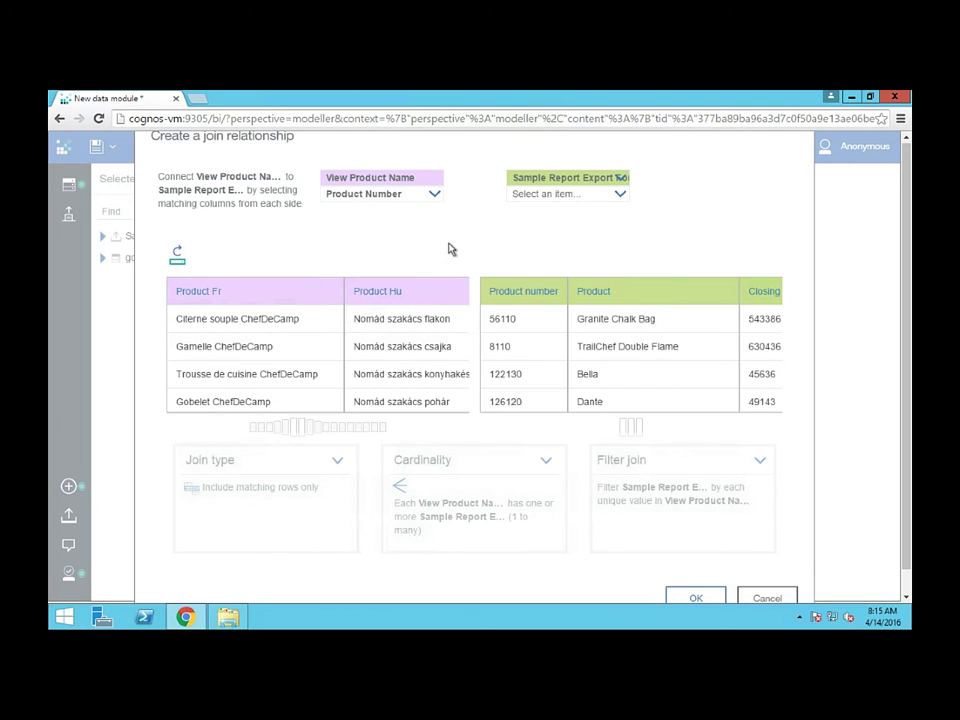
pyautogui.click(540, 193)
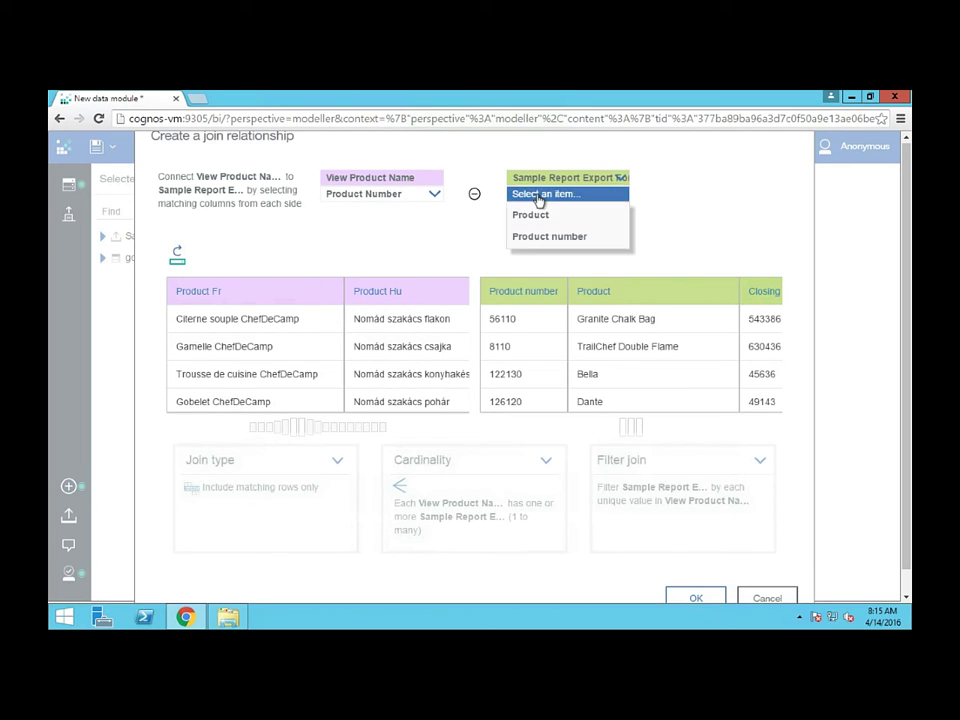
pyautogui.click(541, 237)
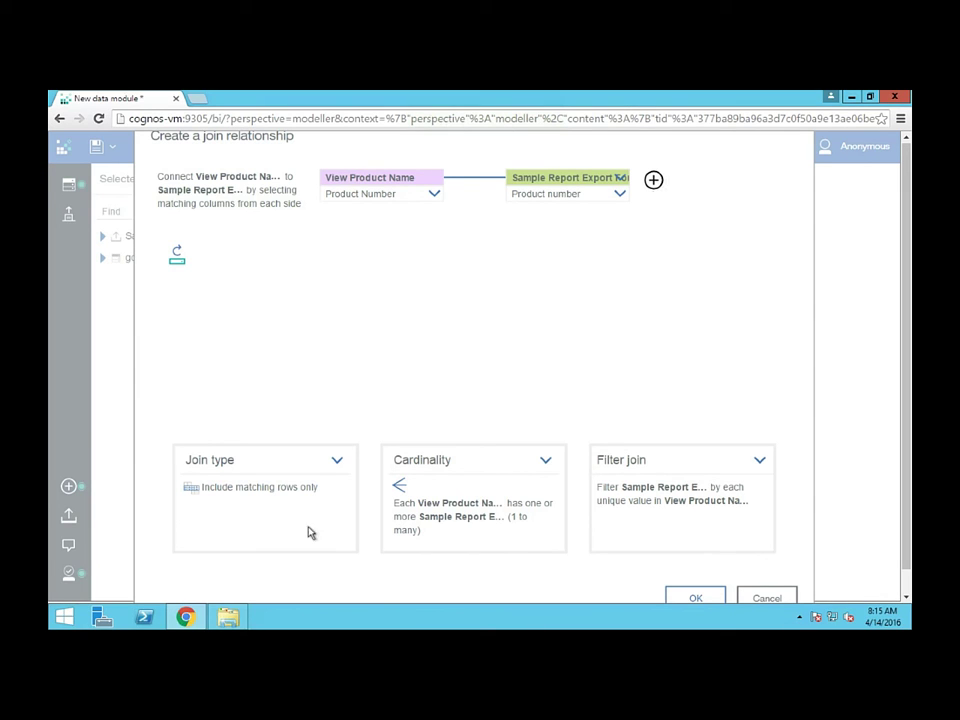
pyautogui.click(240, 485)
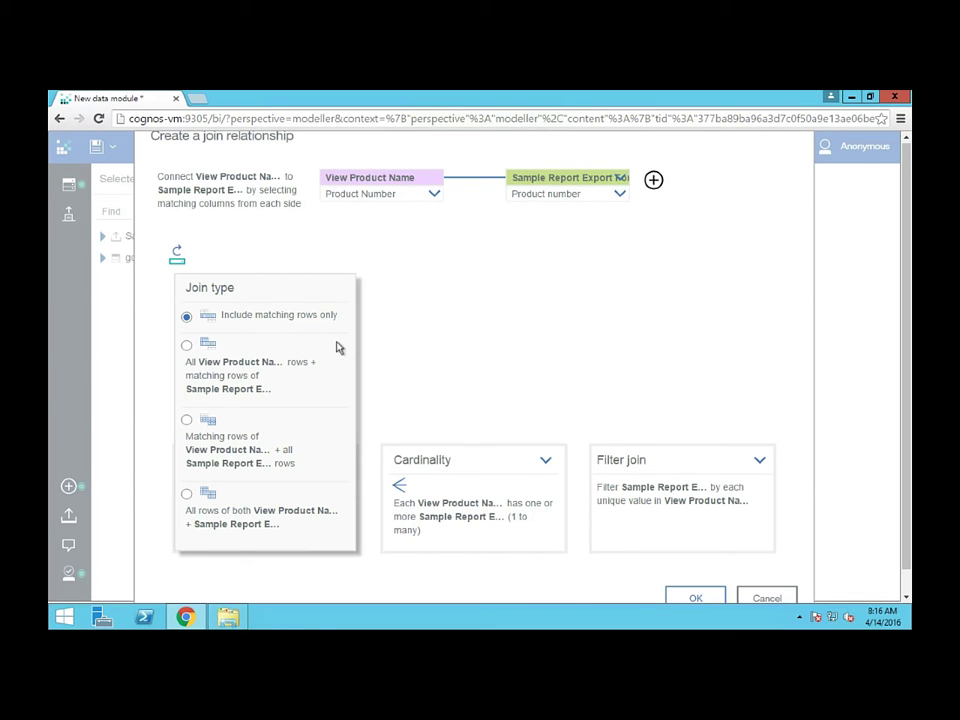
pyautogui.click(527, 470)
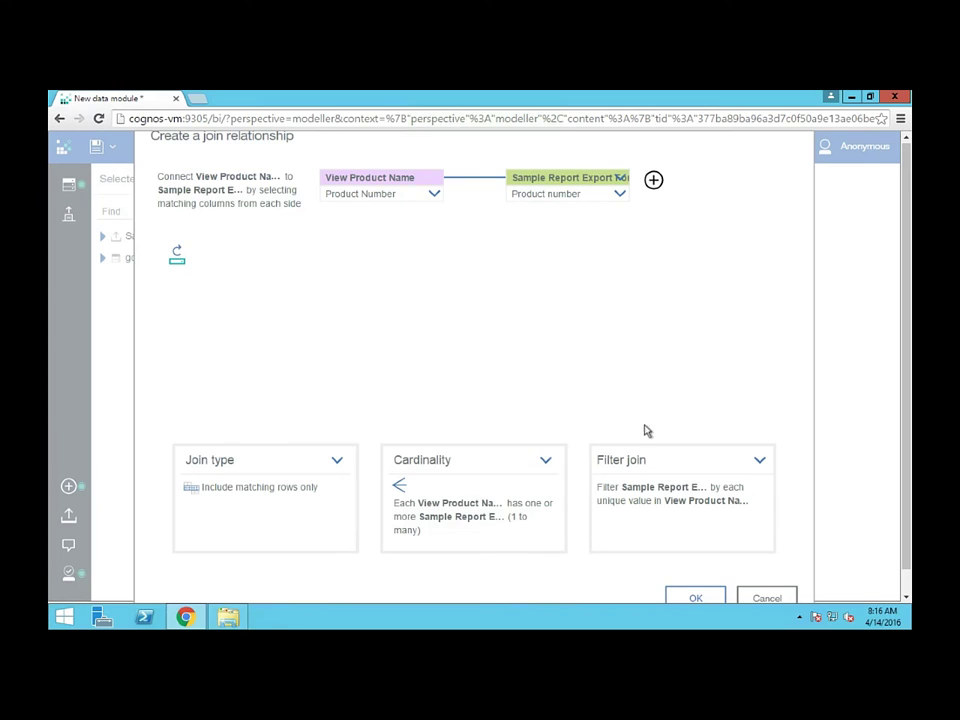
pyautogui.click(657, 456)
# Confirm the Product Number join and inspect its relationship line in the diagram
pyautogui.click(695, 597)
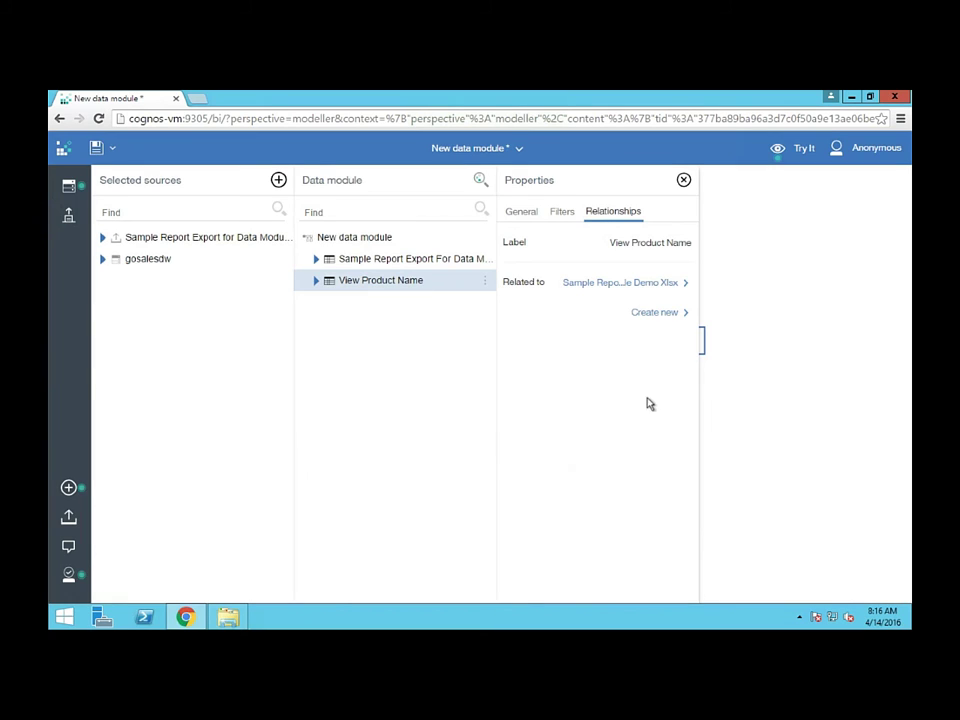
pyautogui.click(684, 180)
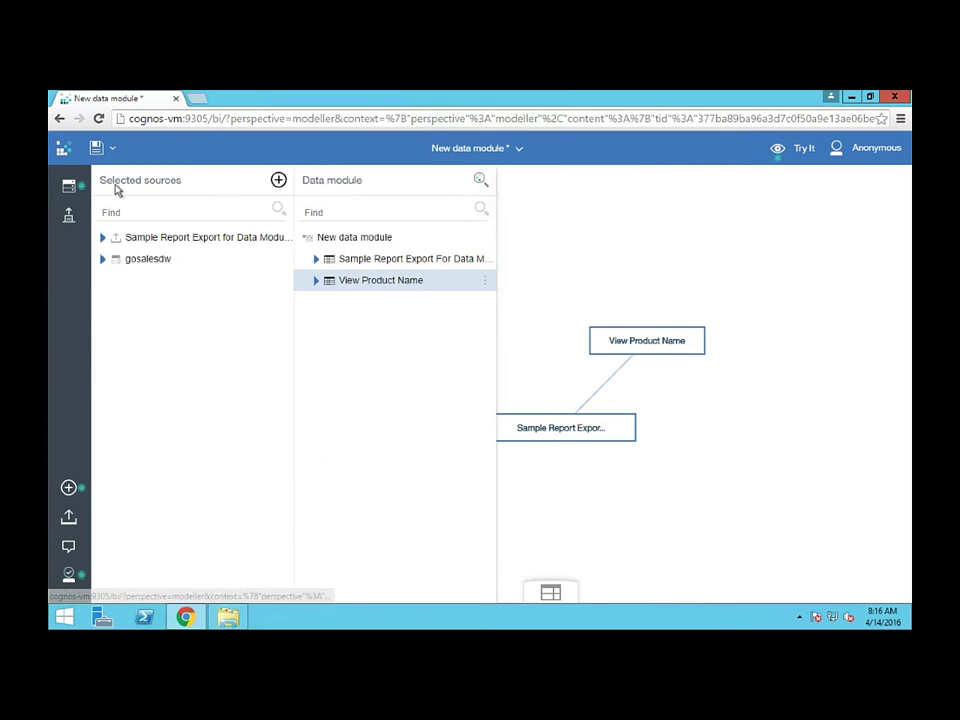
pyautogui.click(66, 186)
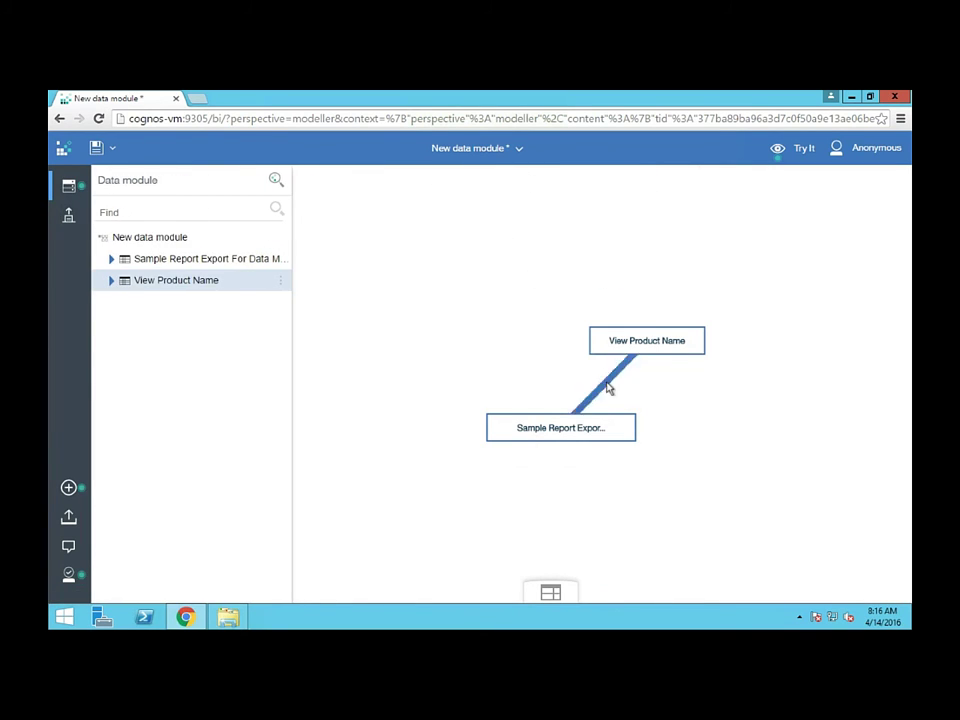
pyautogui.moveTo(608, 388)
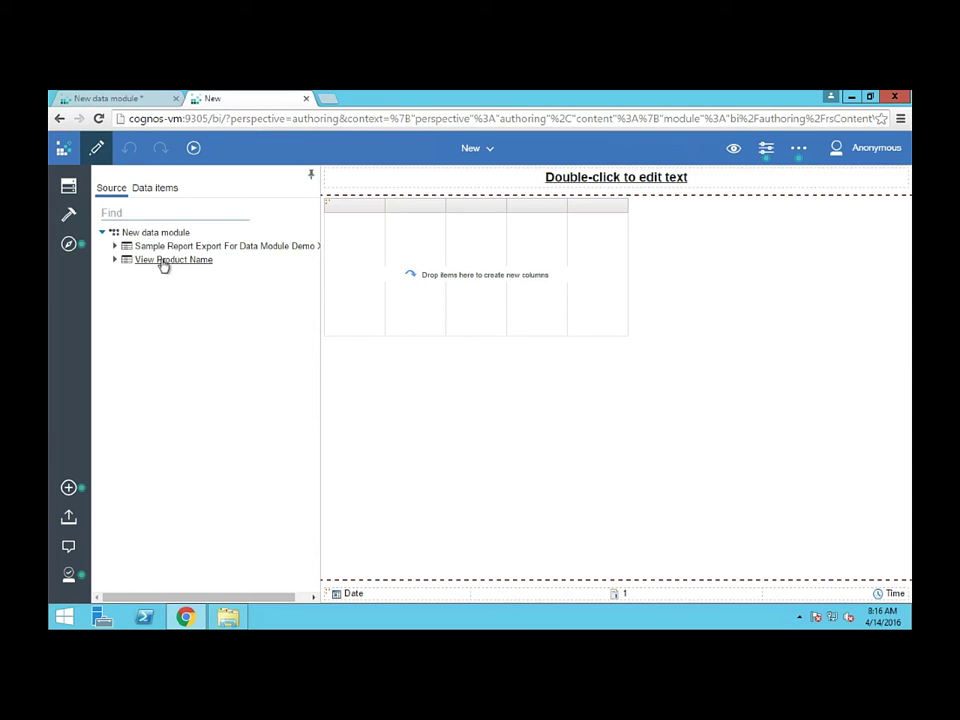
# Build a Page preview list of Product and Closing inventory, then bring in Product Fr
pyautogui.click(114, 245)
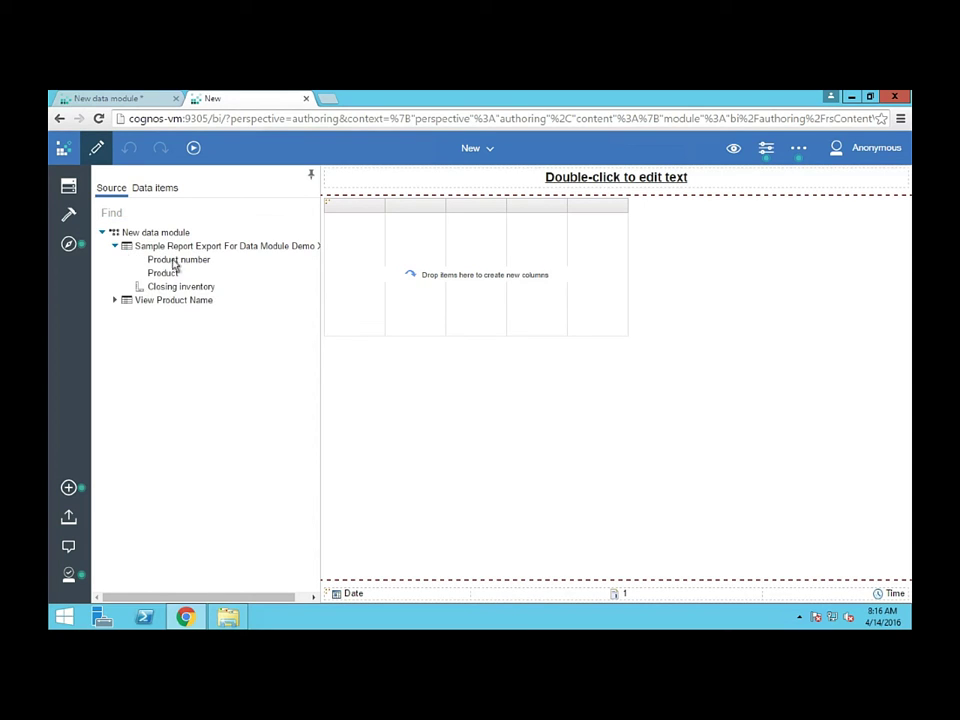
pyautogui.click(114, 301)
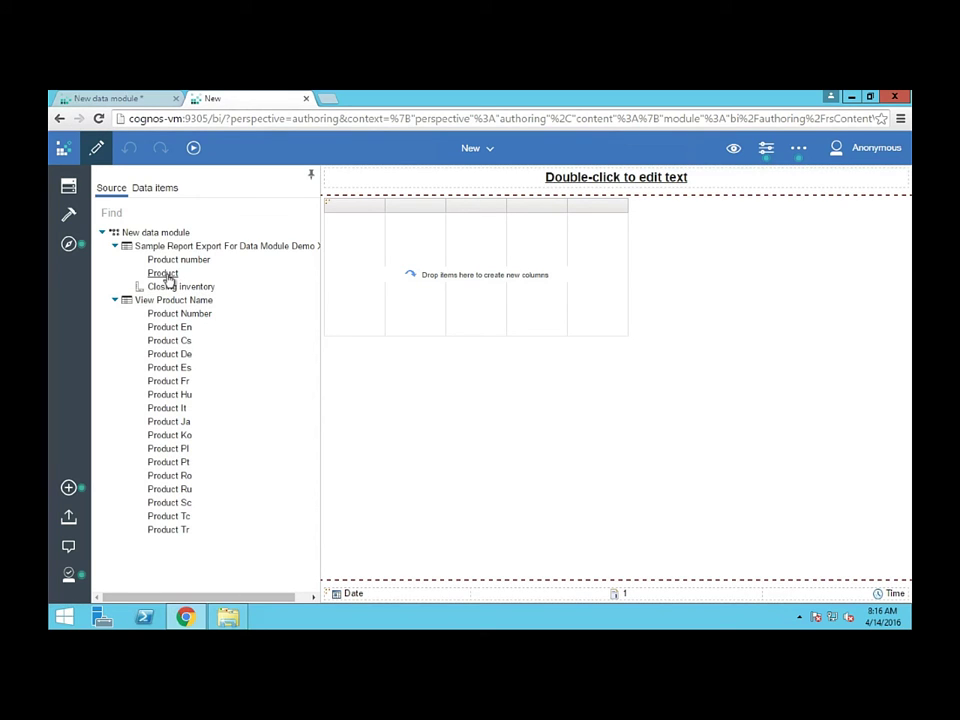
pyautogui.moveTo(166, 275); pyautogui.dragTo(371, 287)
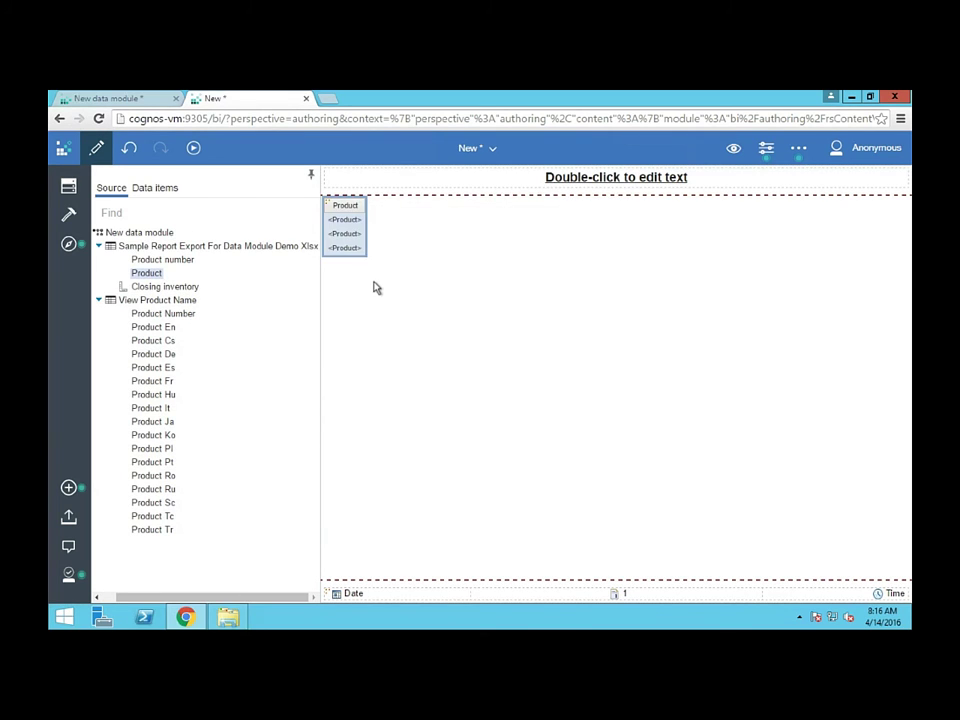
pyautogui.click(733, 148)
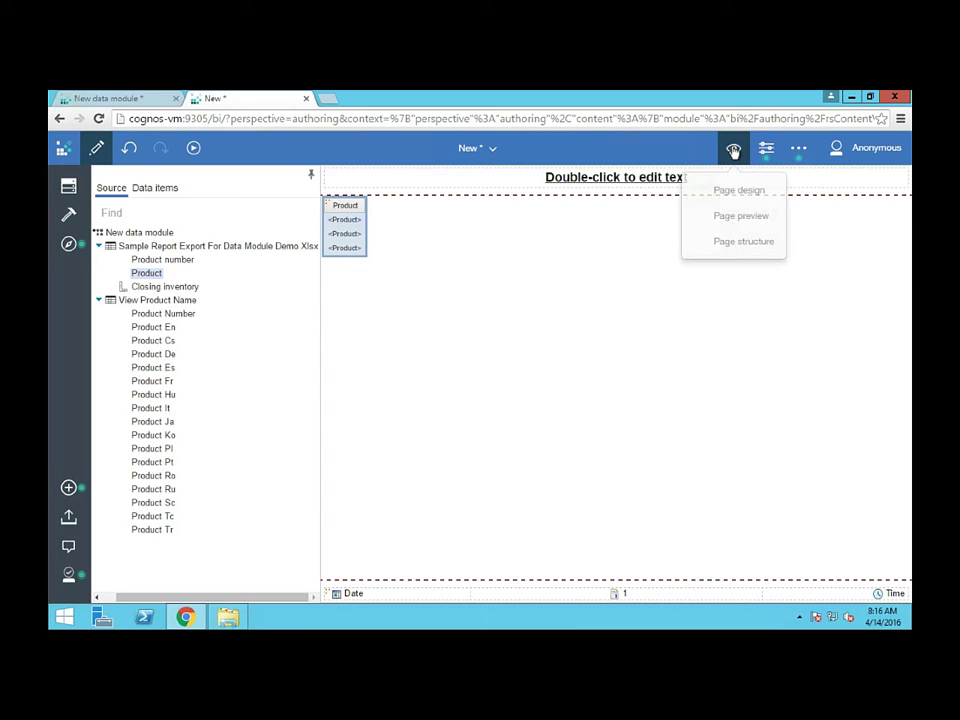
pyautogui.click(732, 228)
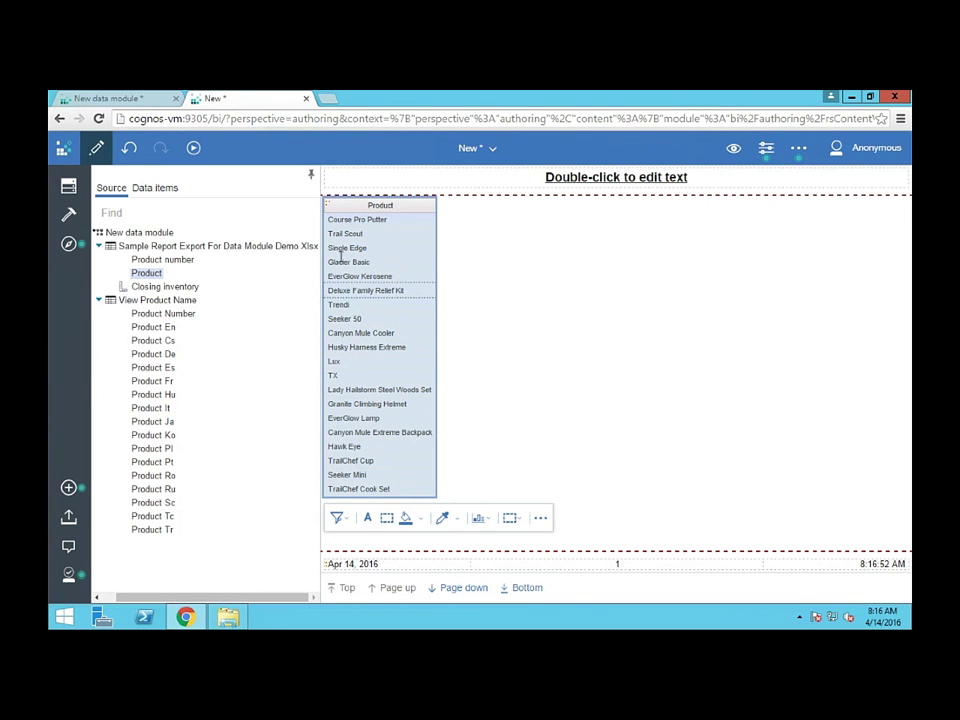
pyautogui.moveTo(165, 287); pyautogui.dragTo(399, 287)
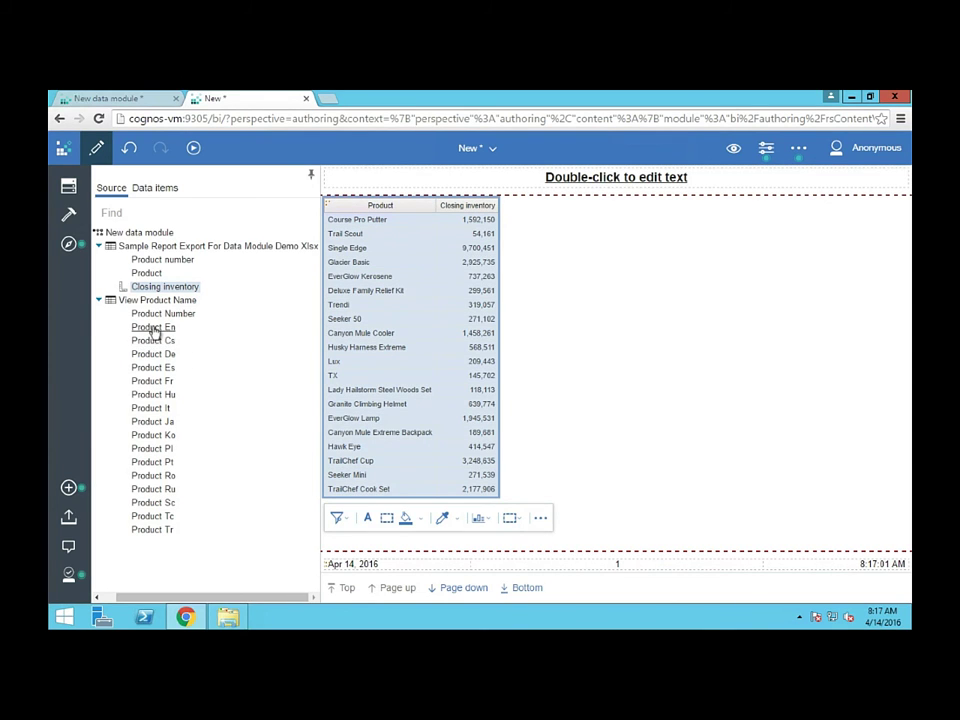
pyautogui.moveTo(150, 381); pyautogui.dragTo(458, 352)
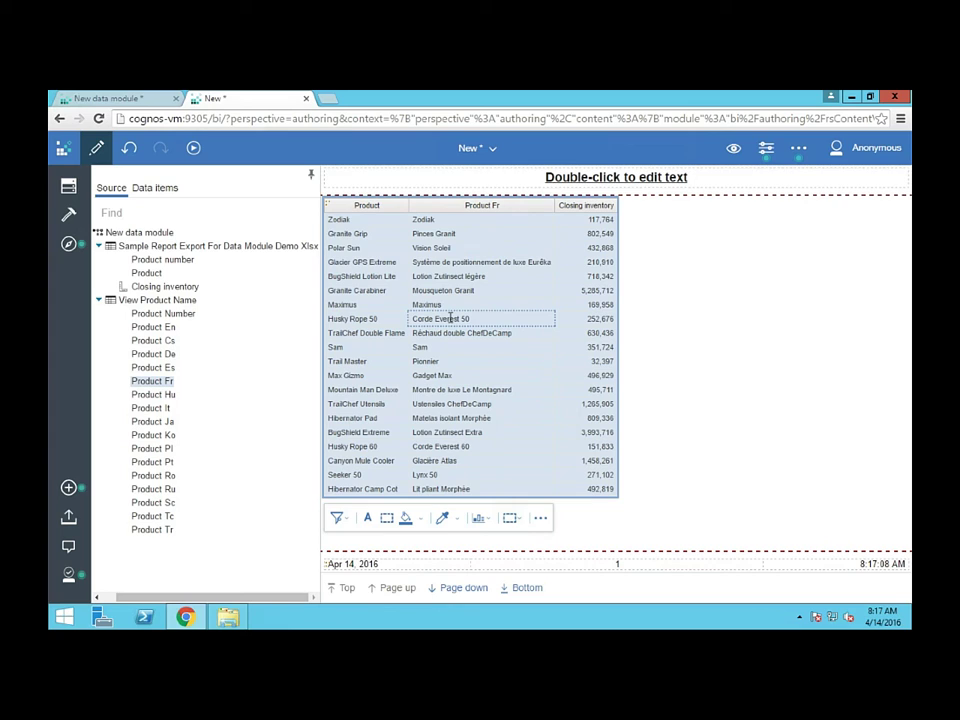
# Inspect the list pairing each Product with its French name and Closing inventory
pyautogui.click(465, 248)
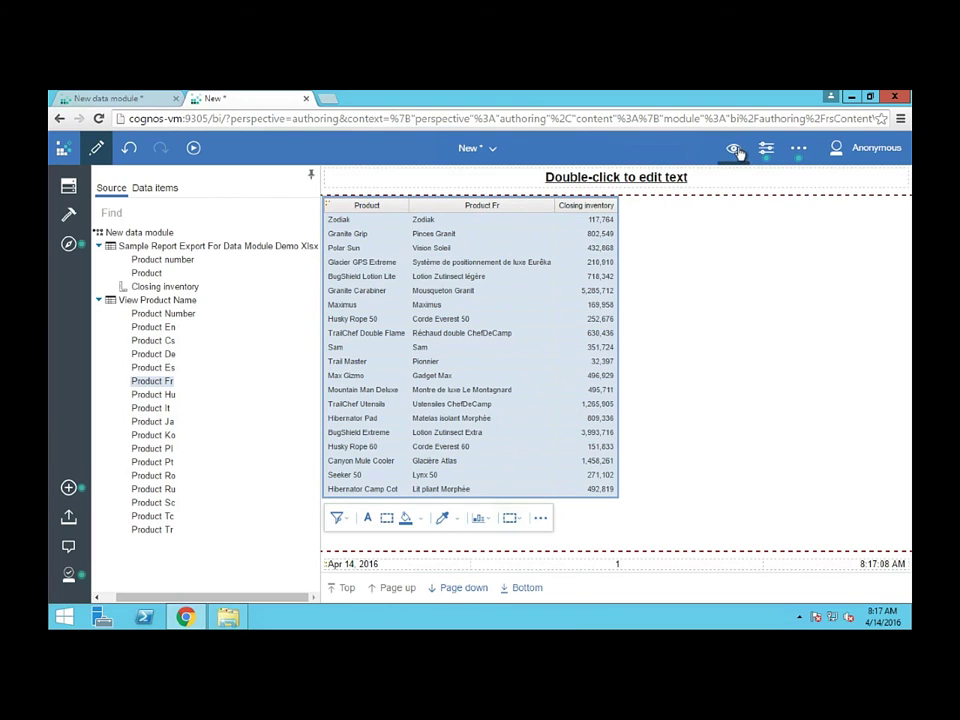
# Rename the data module to 'Data Module Sample'
pyautogui.click(125, 99)
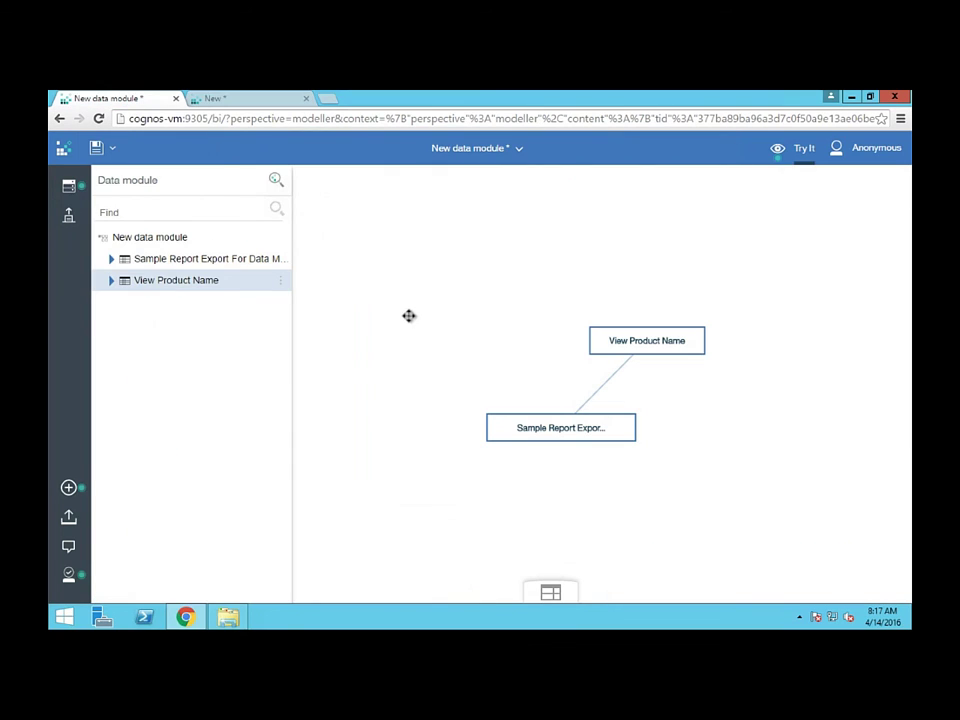
pyautogui.click(282, 238)
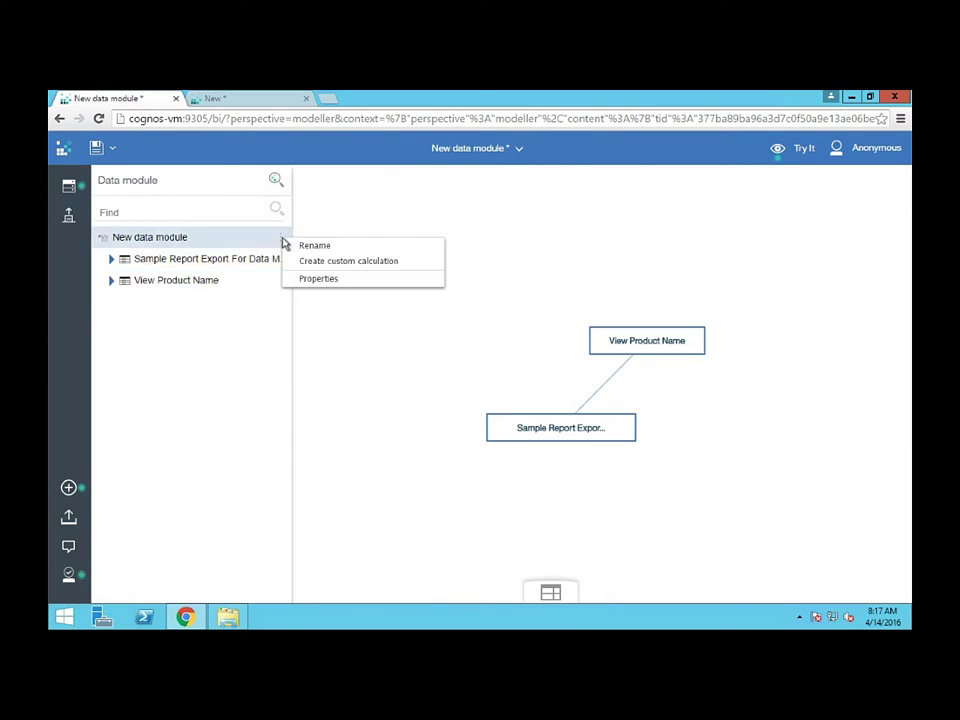
pyautogui.click(298, 243)
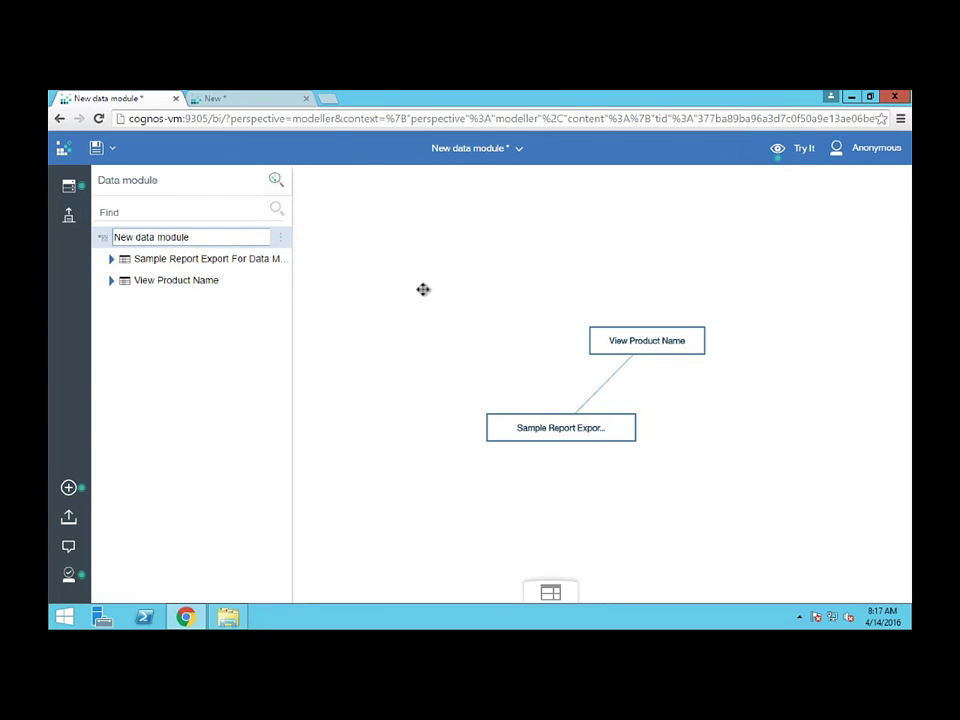
pyautogui.write('Data')
pyautogui.hotkey('shift', 'End')
pyautogui.write('Module Samp')
pyautogui.press('Return')
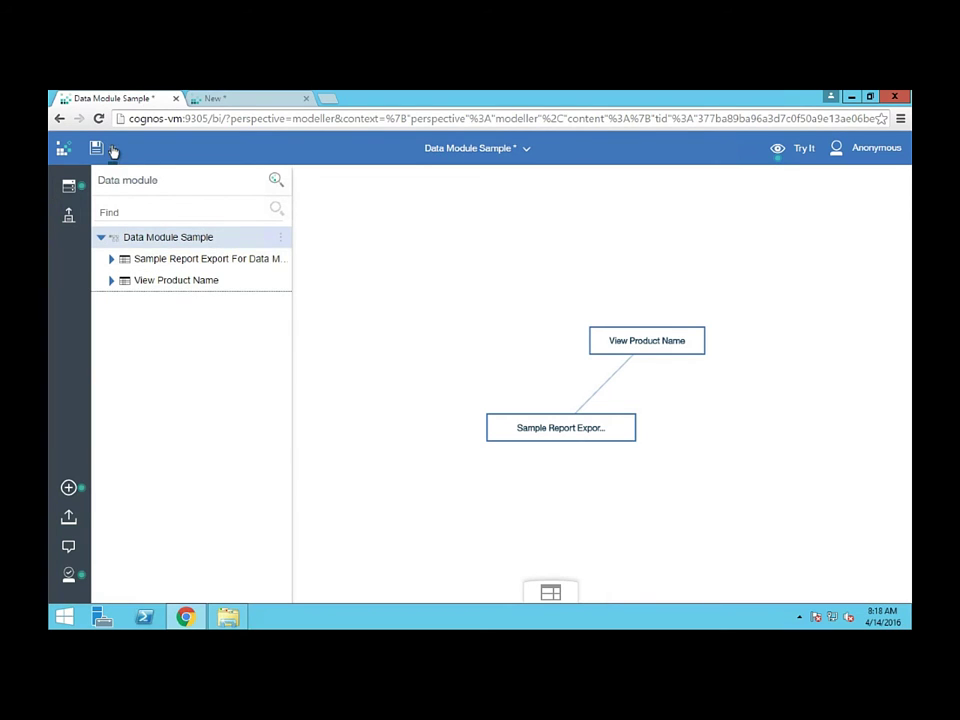
# Save it as Data Module Sample in My content > Data Module Demo
pyautogui.click(113, 150)
pyautogui.click(122, 216)
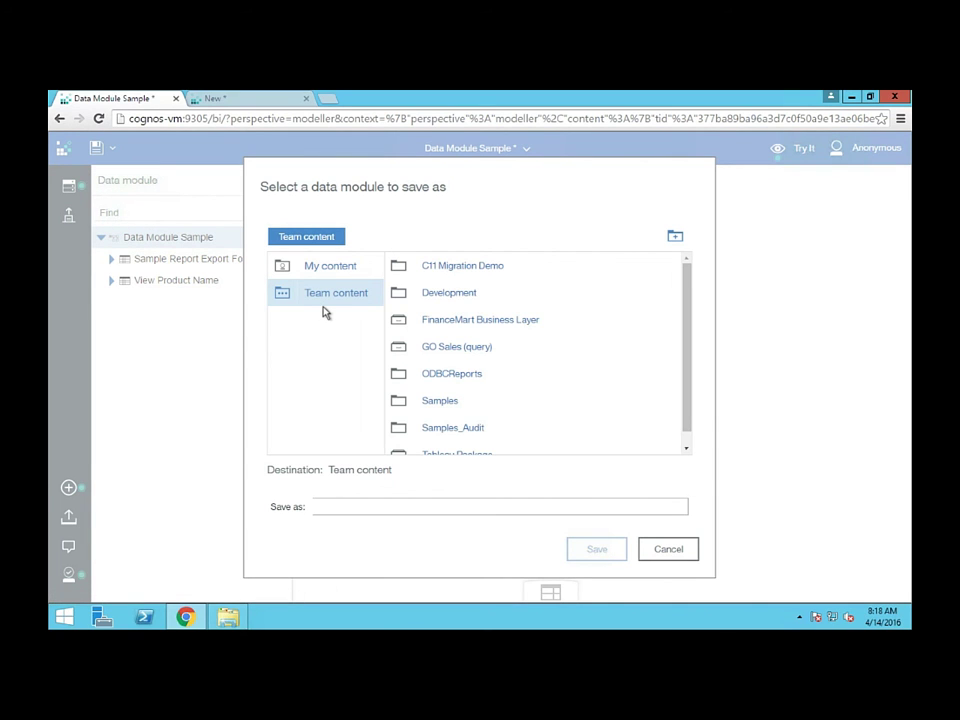
pyautogui.click(328, 268)
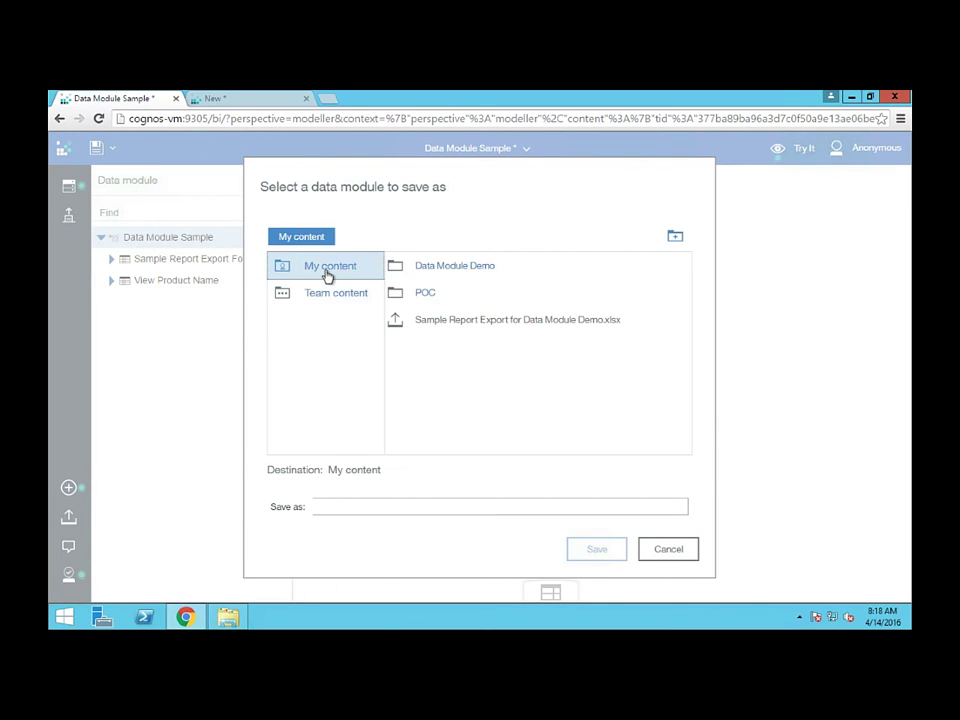
pyautogui.click(441, 267)
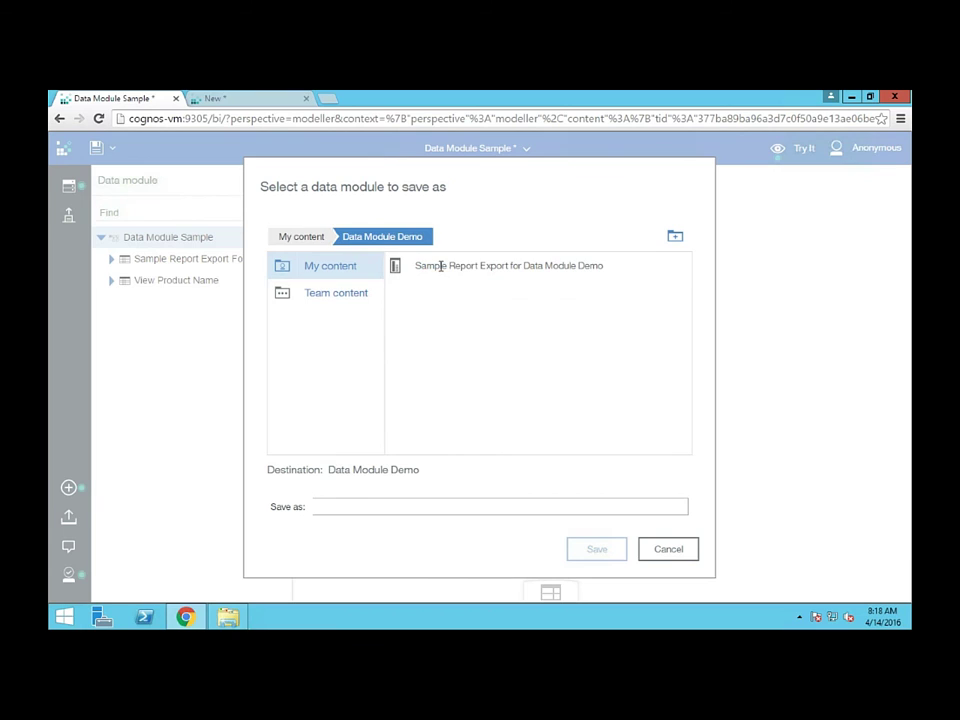
pyautogui.click(538, 508)
pyautogui.write('Data Module Sample')
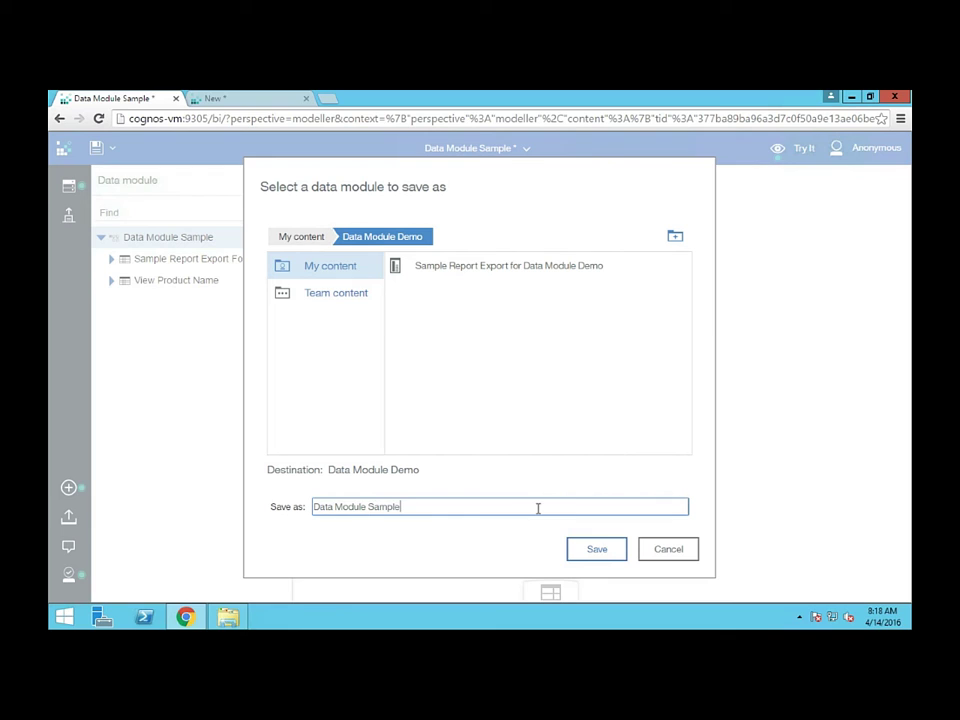
pyautogui.click(596, 550)
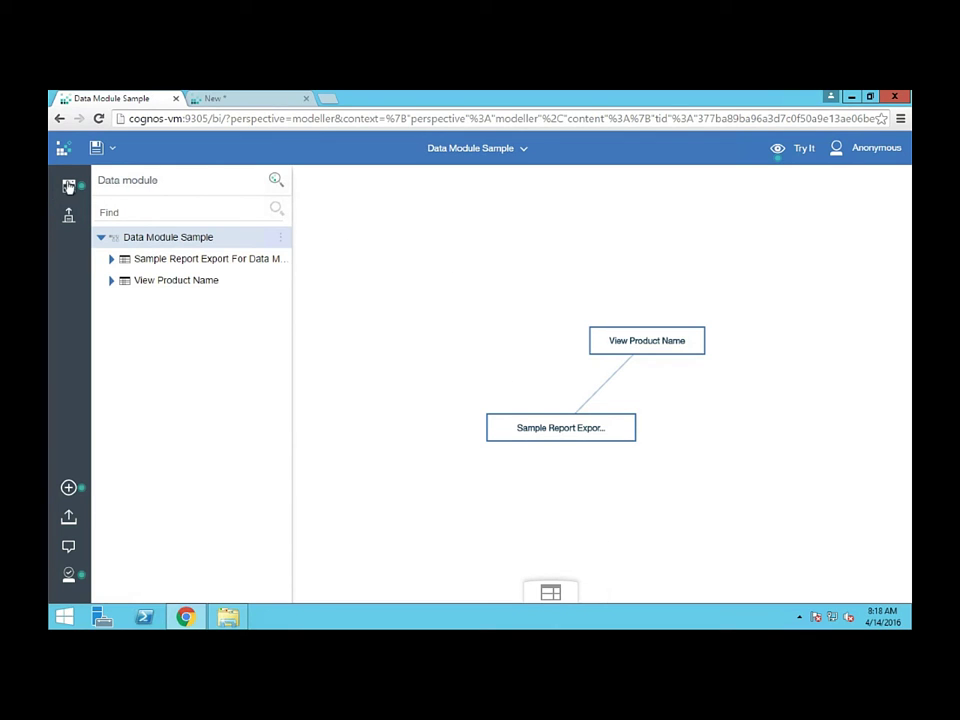
# Create a new dashboard from the Welcome page using the Tabbed template
pyautogui.click(478, 150)
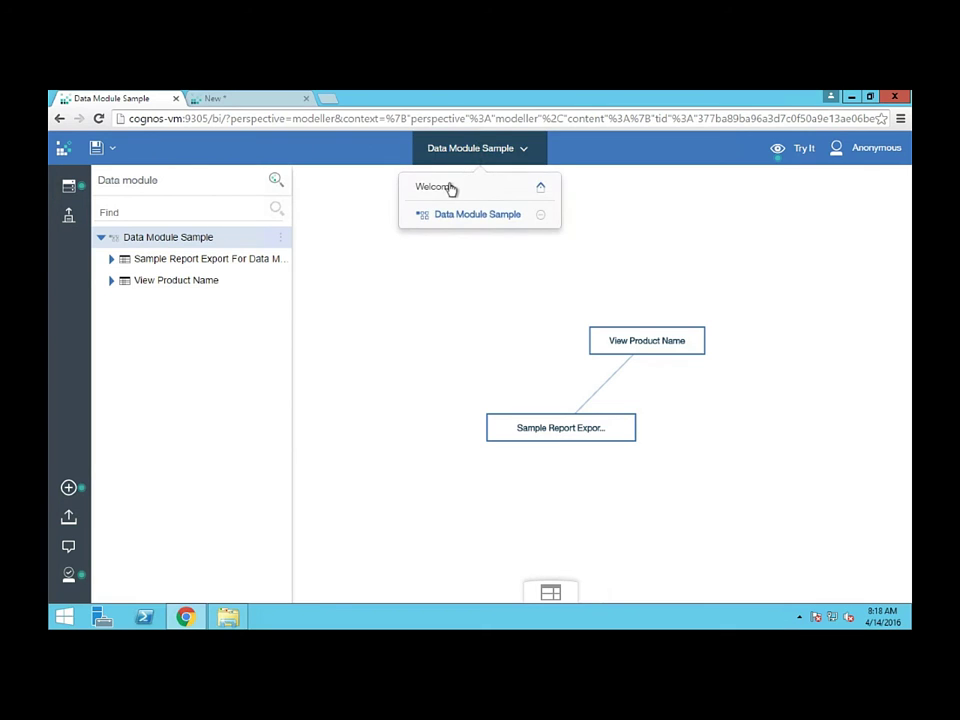
pyautogui.click(450, 189)
pyautogui.click(68, 487)
pyautogui.click(139, 480)
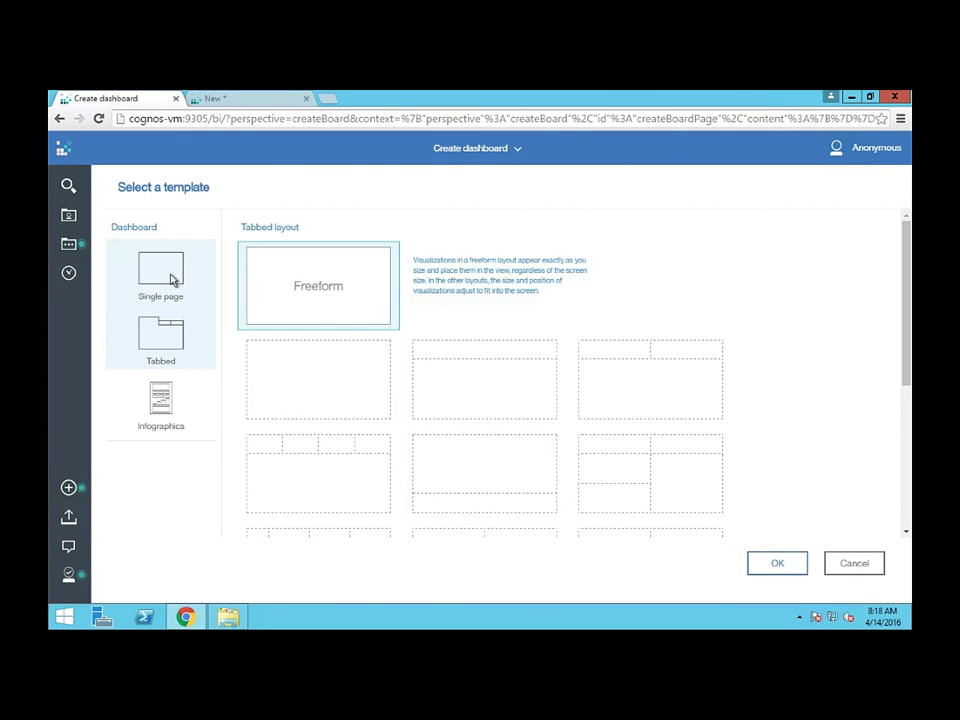
pyautogui.click(172, 338)
pyautogui.click(777, 563)
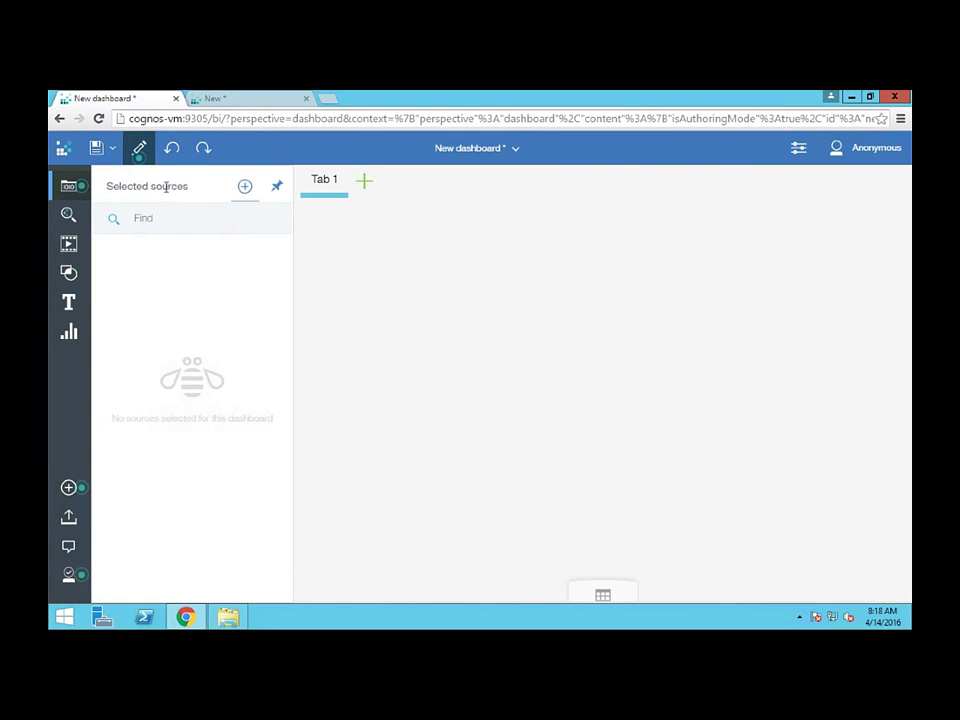
# Add Data Module Sample from My content > Data Module Demo as the dashboard's source
pyautogui.click(244, 186)
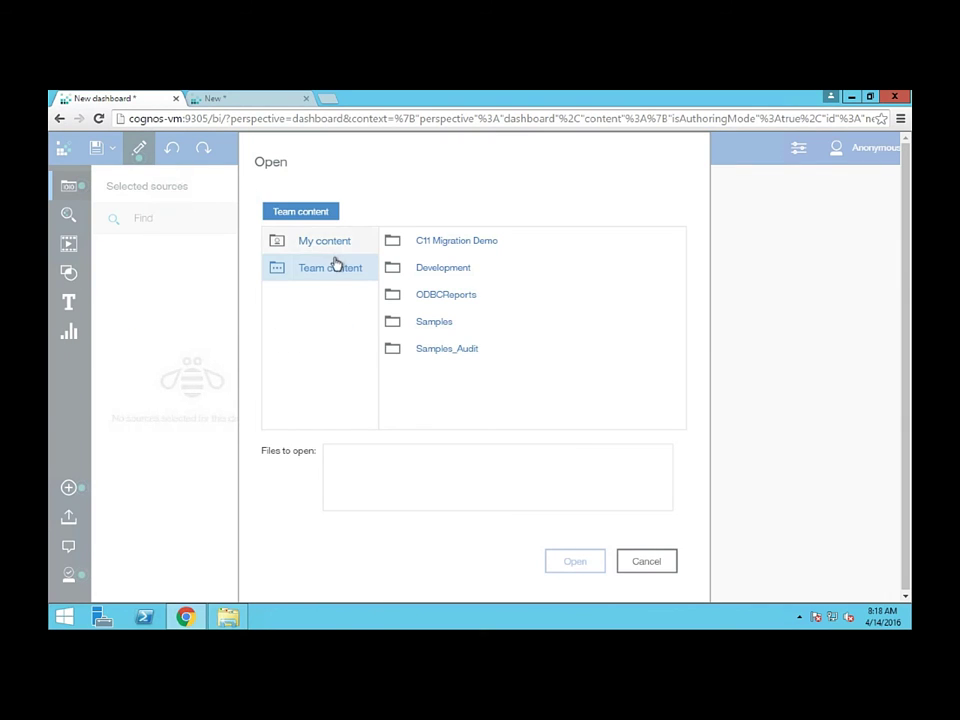
pyautogui.click(328, 245)
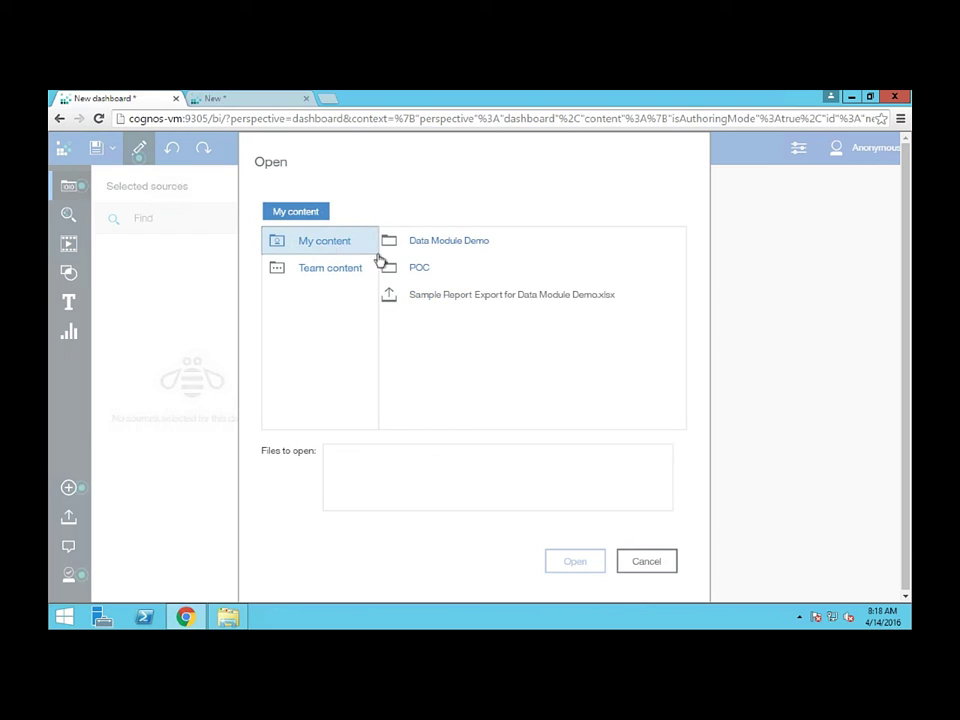
pyautogui.doubleClick(430, 243)
pyautogui.click(435, 241)
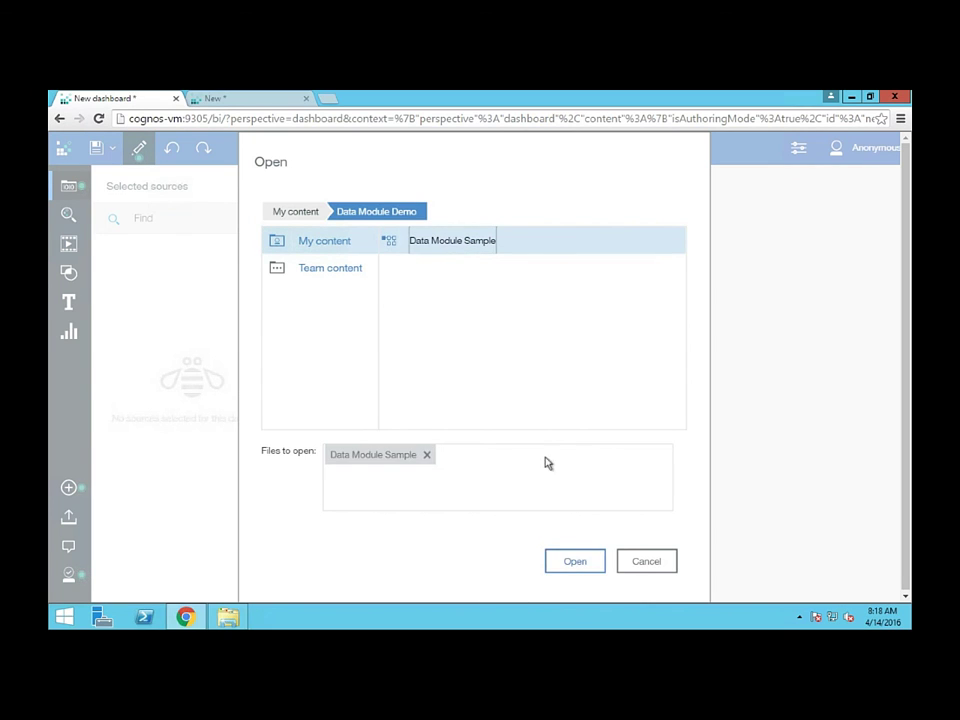
pyautogui.click(578, 562)
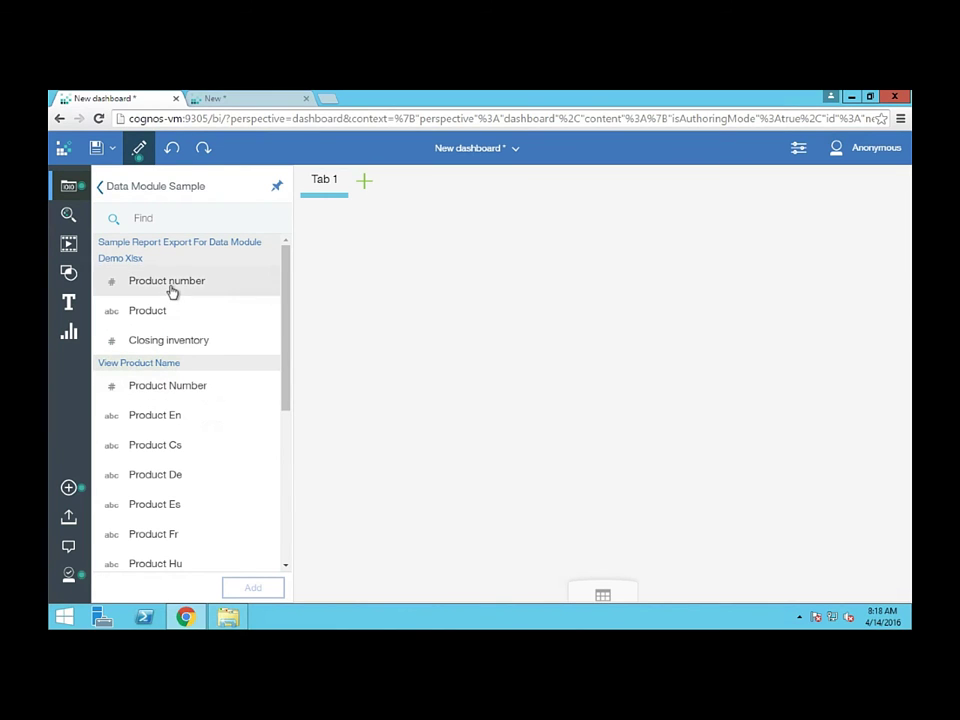
# Add the Closing inventory total (134,349,997) to the dashboard and break it down by Product Fr
pyautogui.moveTo(199, 343); pyautogui.dragTo(396, 378)
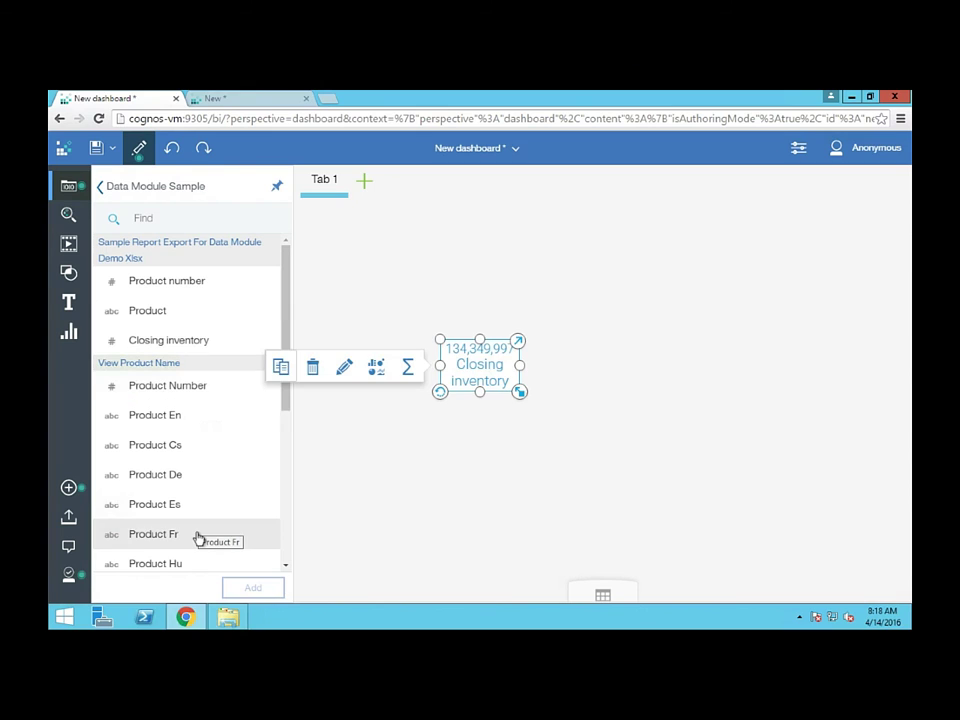
pyautogui.moveTo(198, 538); pyautogui.dragTo(455, 368)
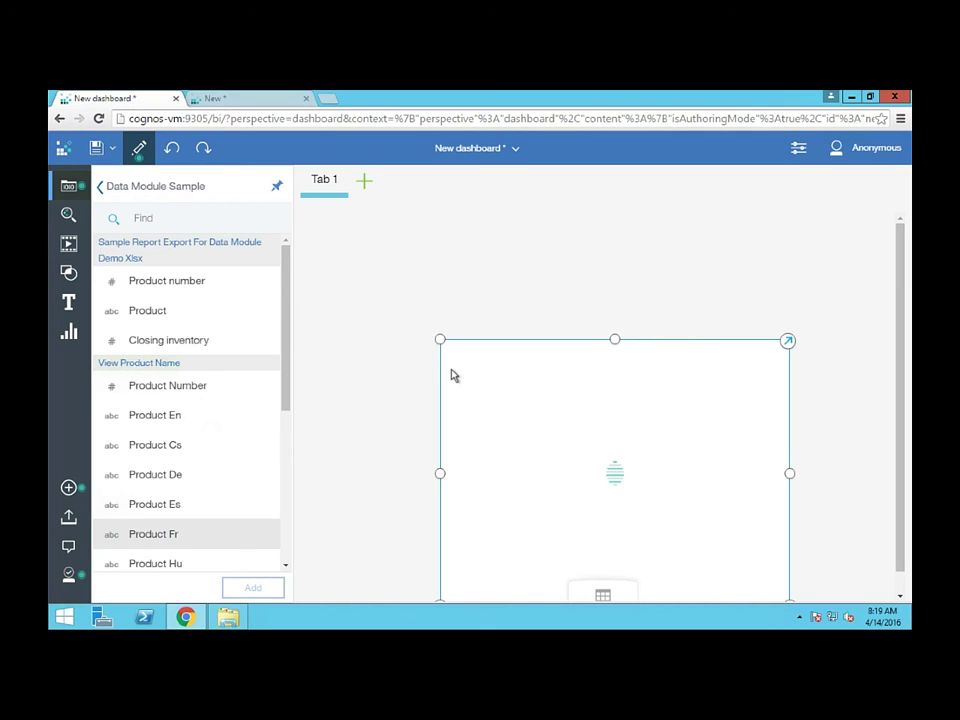
pyautogui.moveTo(904, 334); pyautogui.dragTo(898, 397)
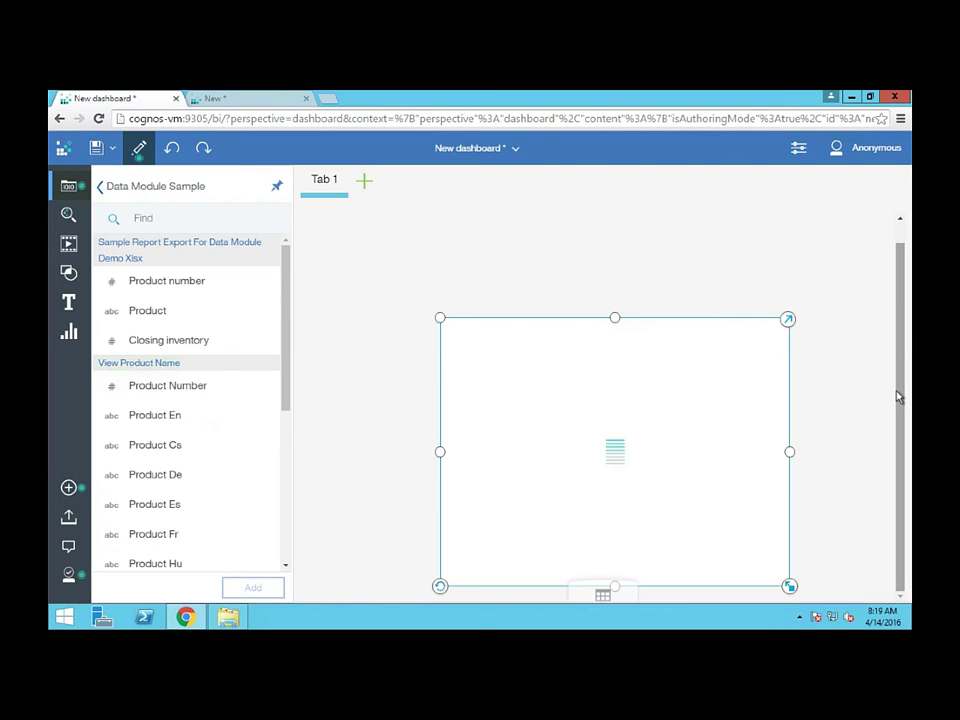